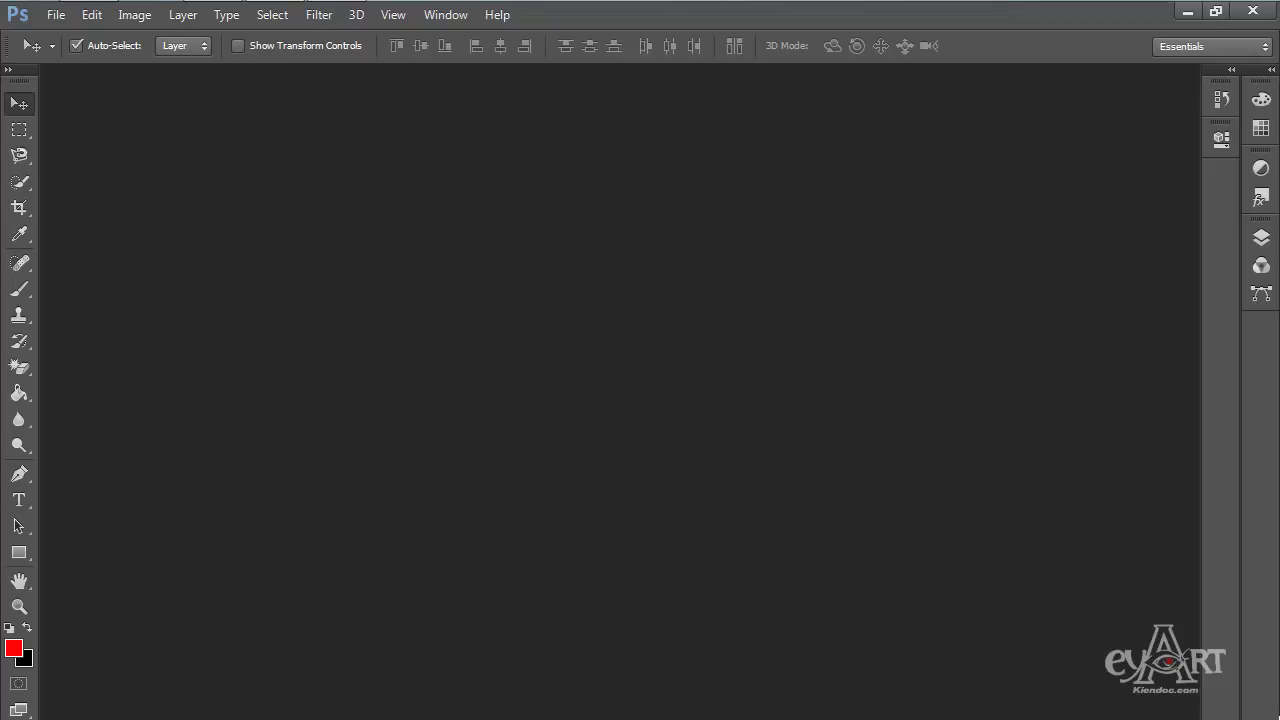
# - Open Nha tui.png, sky_colors-wide.jpg and Em pe.png at once from File > Open
pyautogui.click(56, 14)
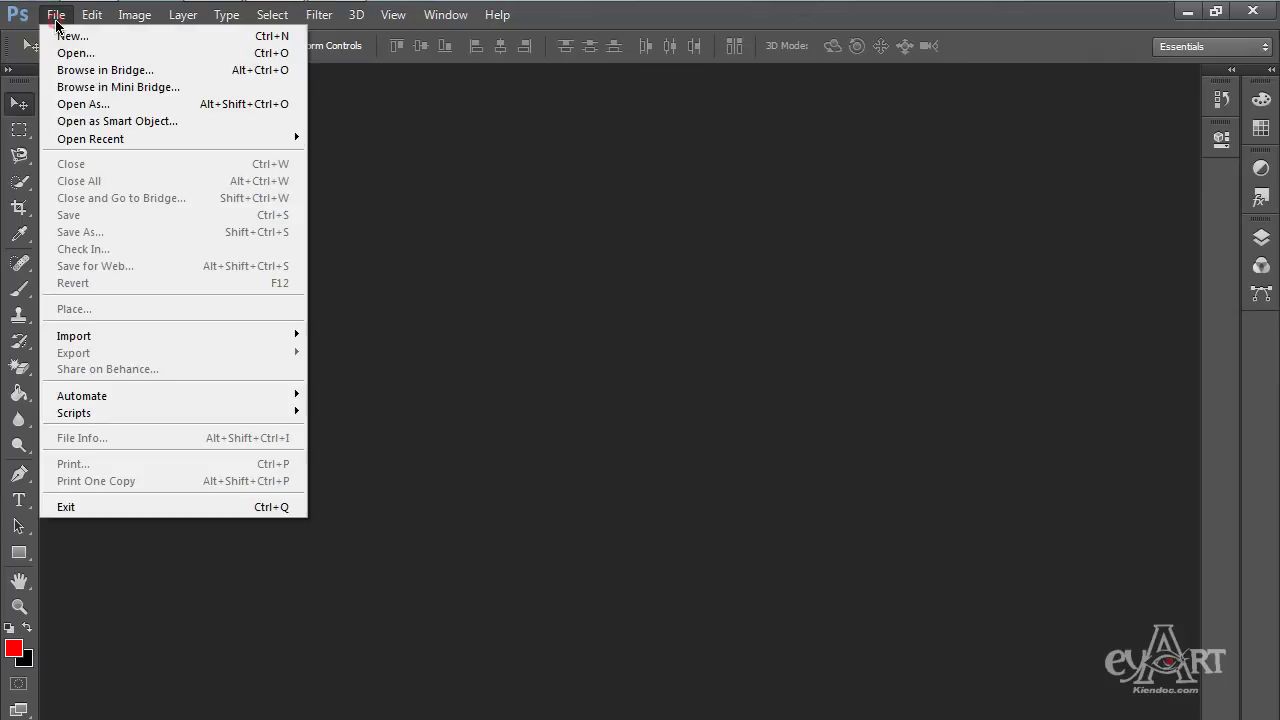
pyautogui.click(72, 52)
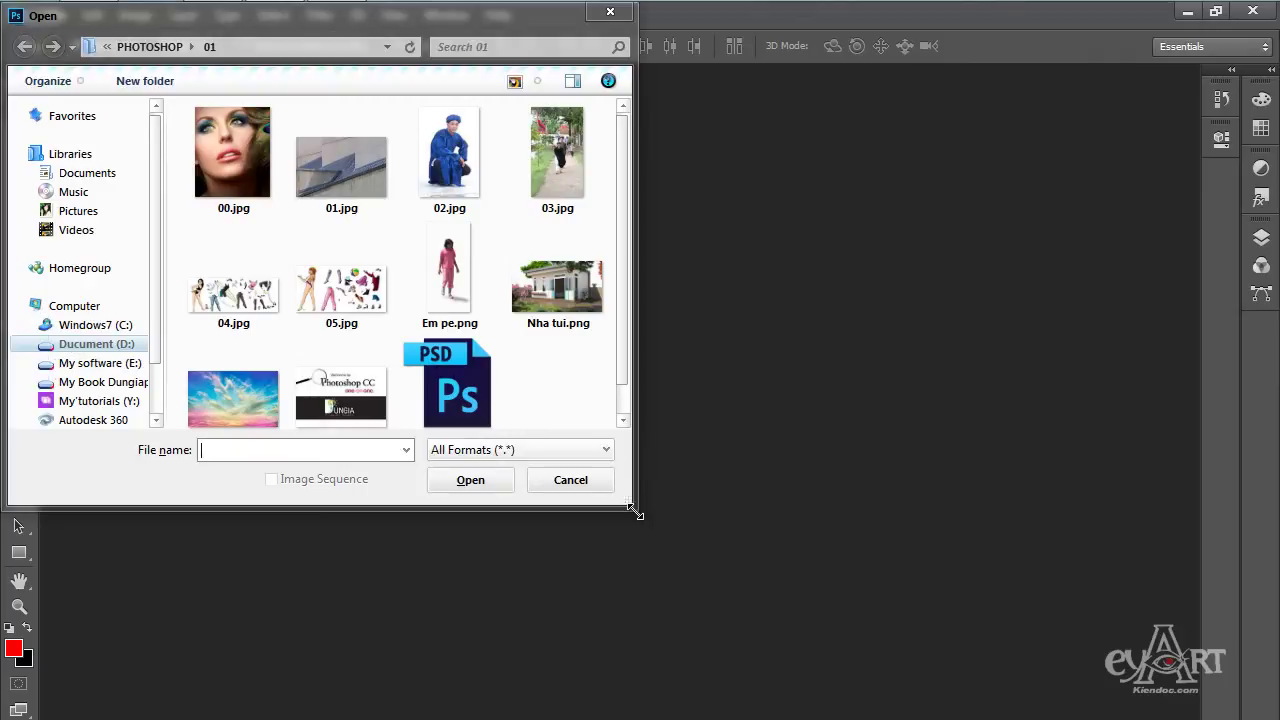
pyautogui.moveTo(636, 512); pyautogui.dragTo(830, 600)
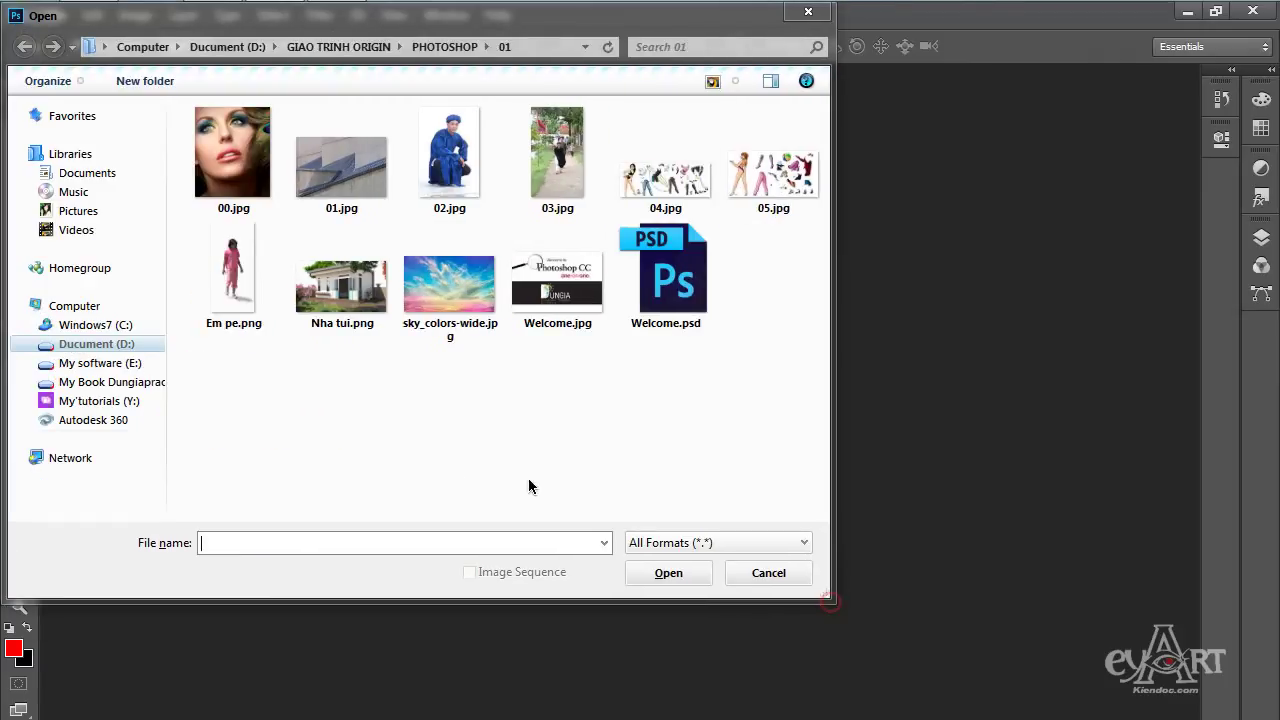
pyautogui.click(333, 300)
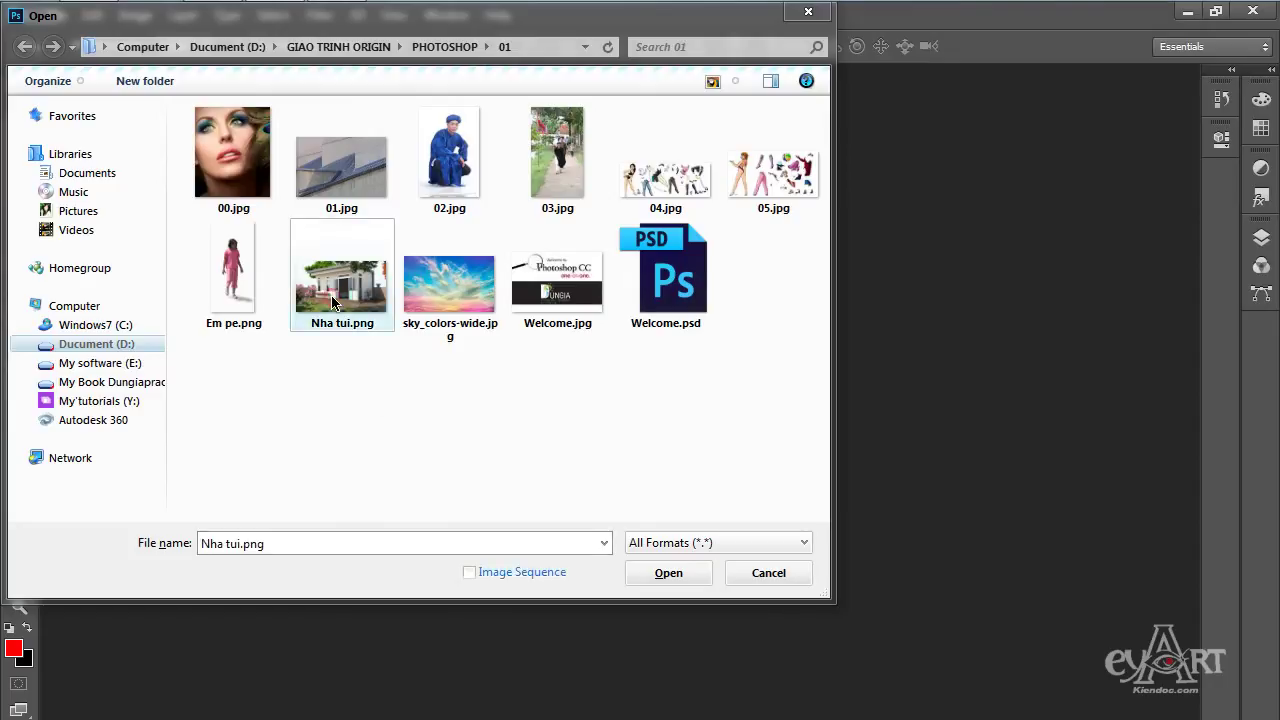
pyautogui.keyDown('ctrl'); pyautogui.click(442, 292); pyautogui.keyUp('ctrl')
pyautogui.keyDown('ctrl'); pyautogui.click(233, 275); pyautogui.keyUp('ctrl')
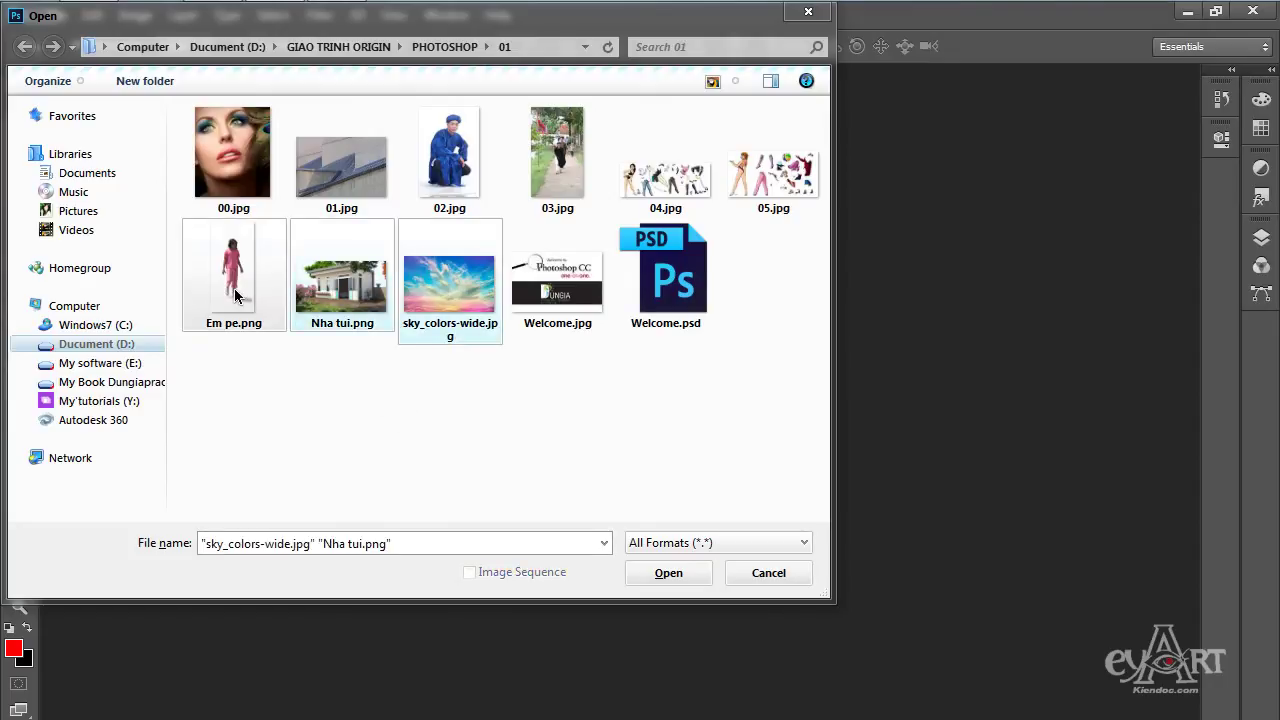
pyautogui.click(666, 574)
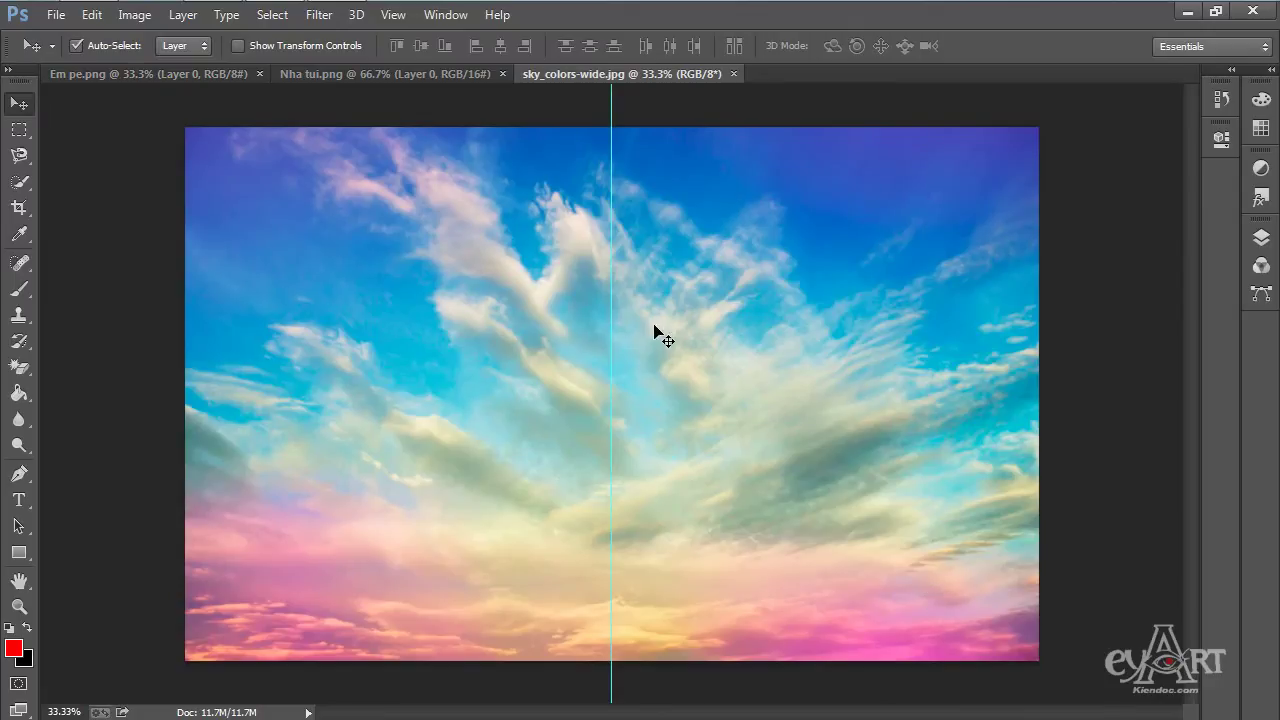
# - Move the Nha tui.png tab to first place and drag the sky photo into it as Layer 1
pyautogui.click(366, 78)
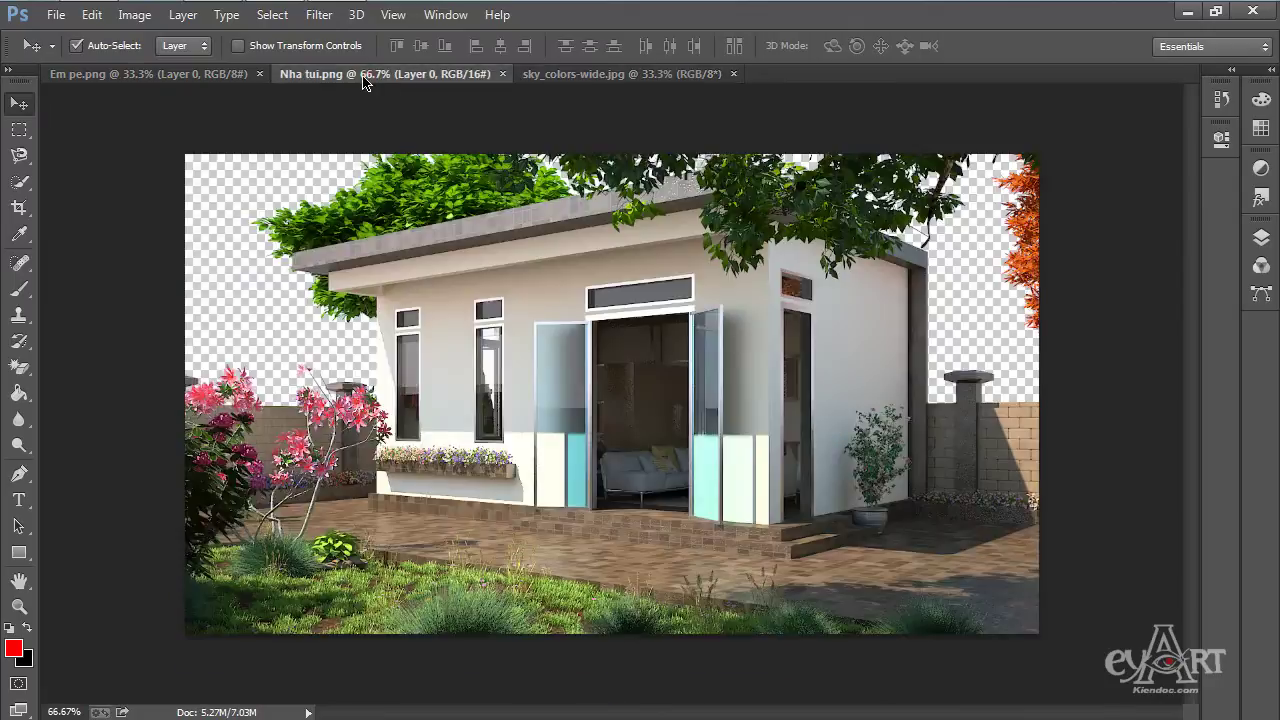
pyautogui.moveTo(420, 76); pyautogui.dragTo(196, 82)
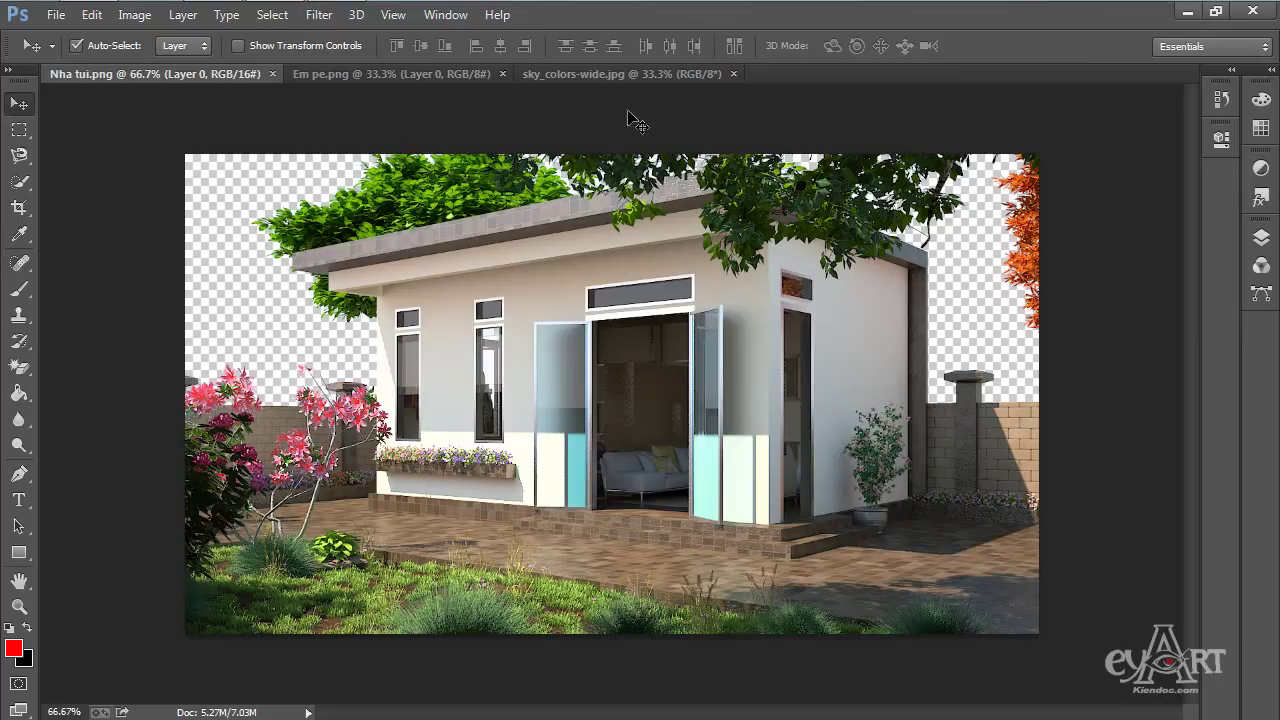
pyautogui.click(603, 77)
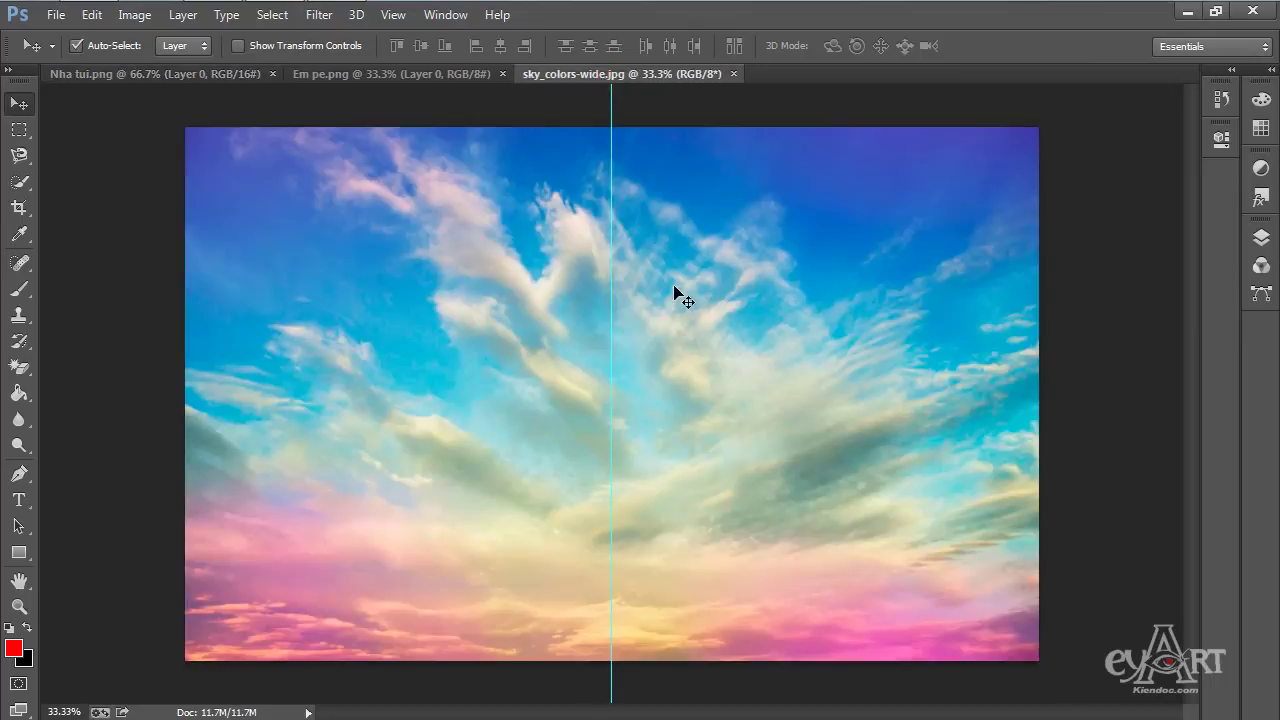
pyautogui.click(745, 340)
pyautogui.moveTo(745, 343); pyautogui.dragTo(672, 408)
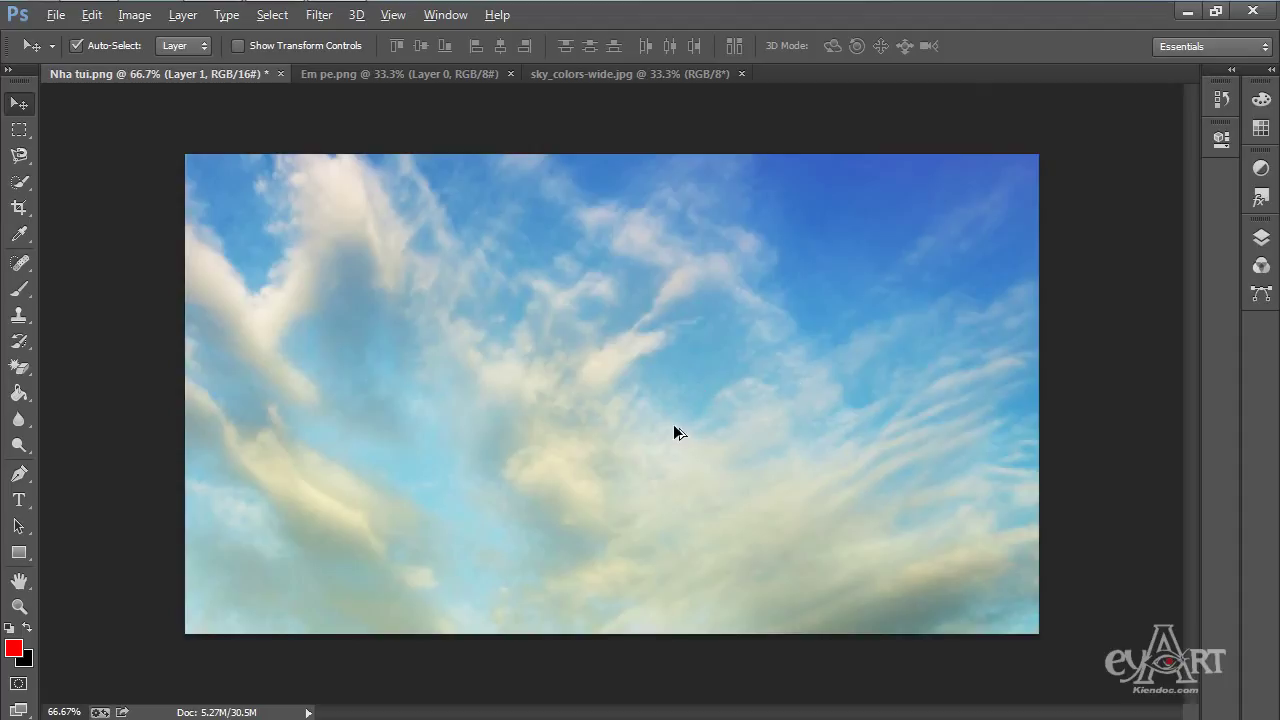
# - Scale the sky layer down to 41% and position it over the middle of the house render
pyautogui.scroll(-8, 676, 432)
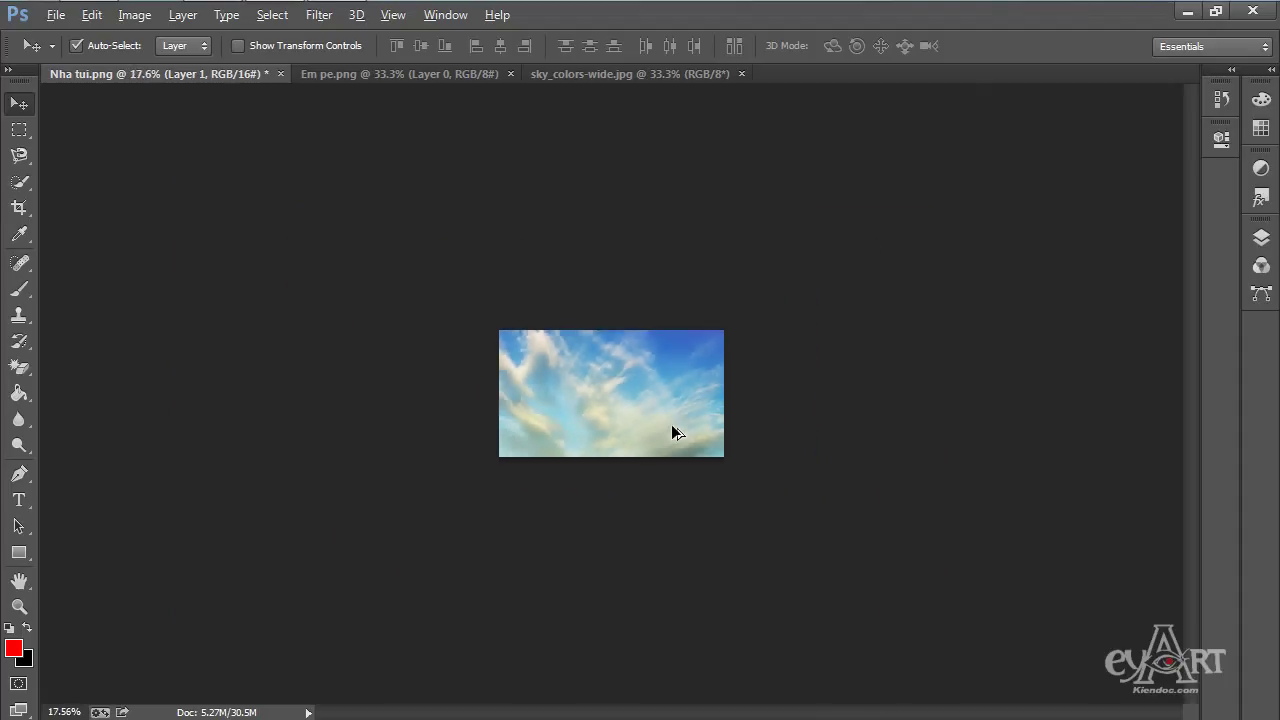
pyautogui.press('alt')
pyautogui.hotkey('ctrl', 't')
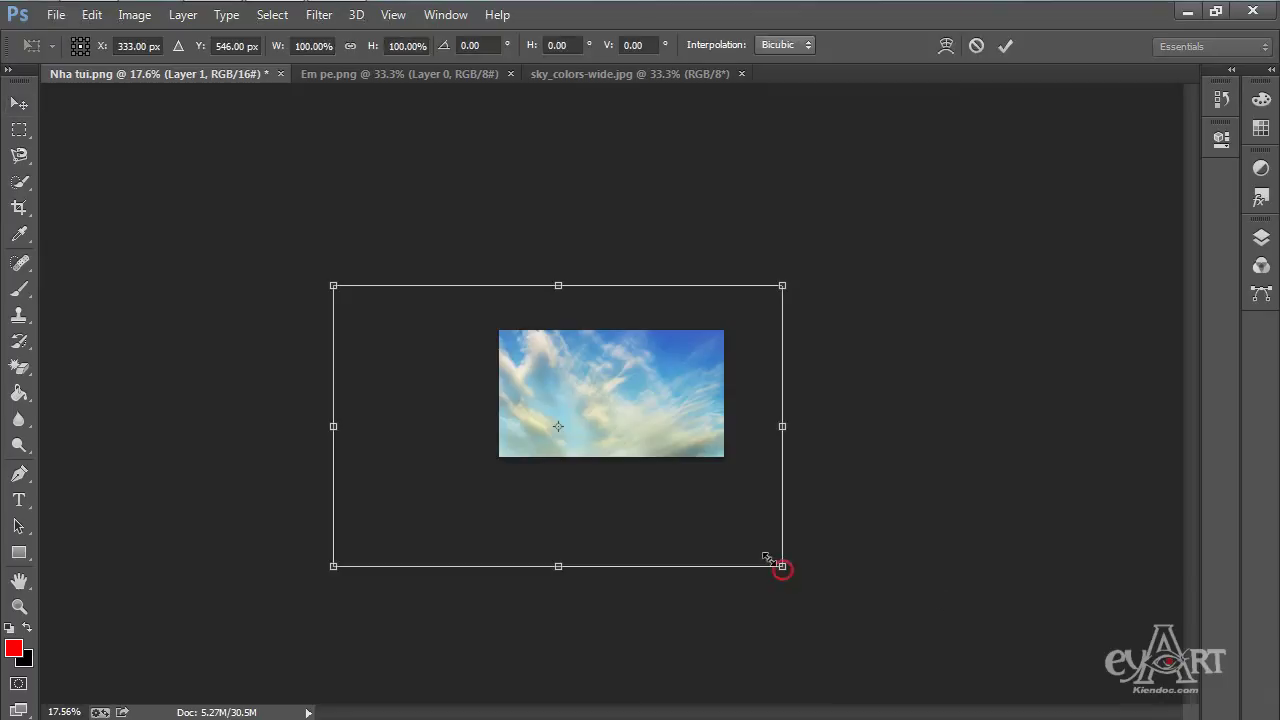
pyautogui.moveTo(781, 566); pyautogui.dragTo(662, 470)
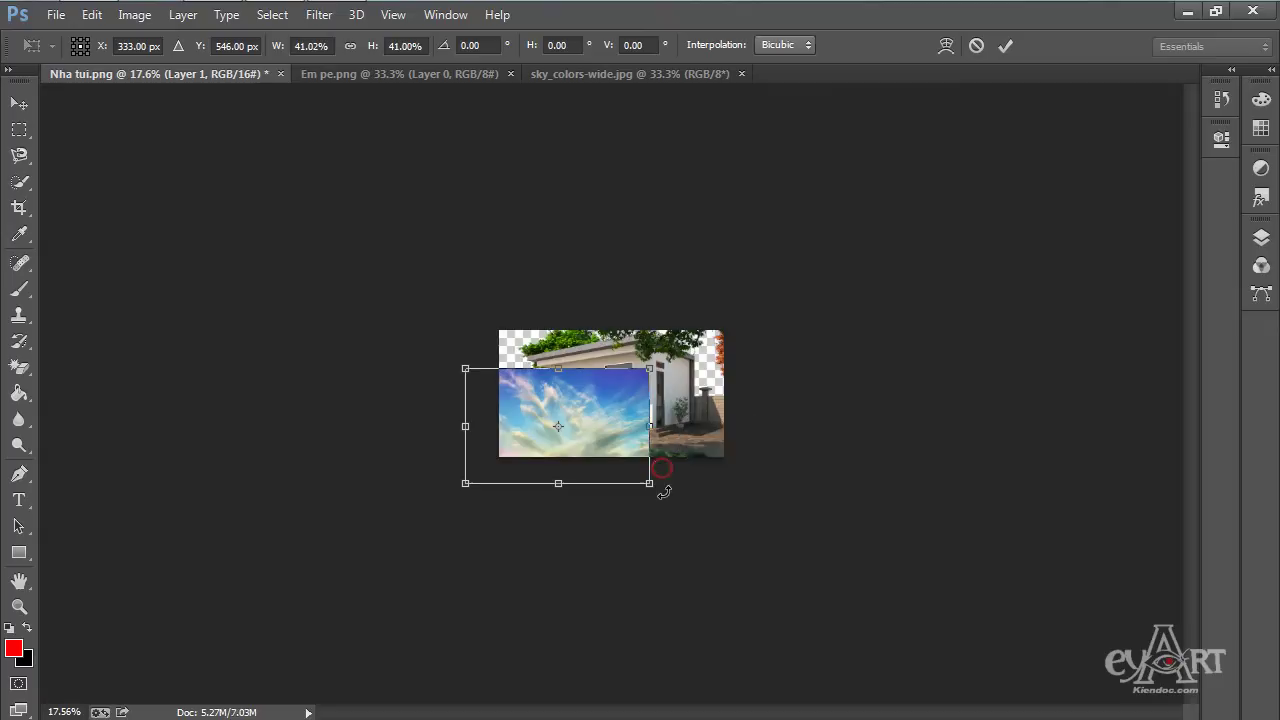
pyautogui.moveTo(586, 429); pyautogui.dragTo(635, 396)
pyautogui.press('Return')
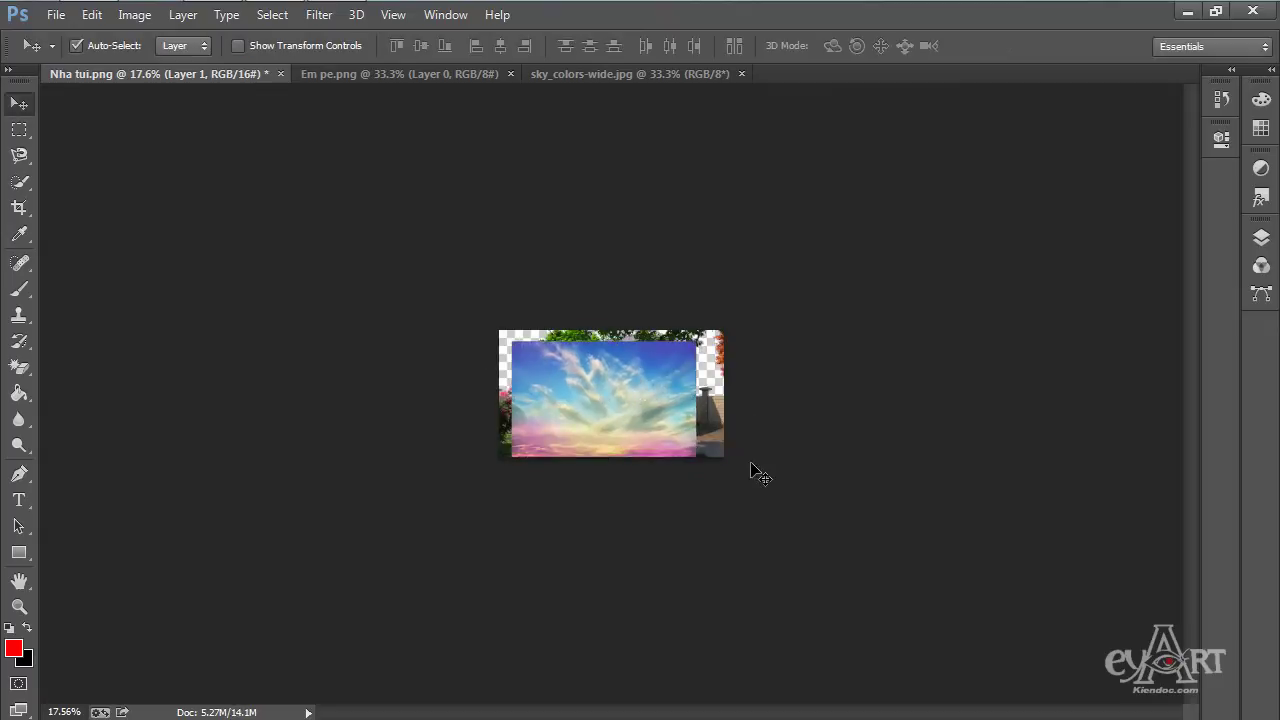
pyautogui.scroll(3, 635, 392)
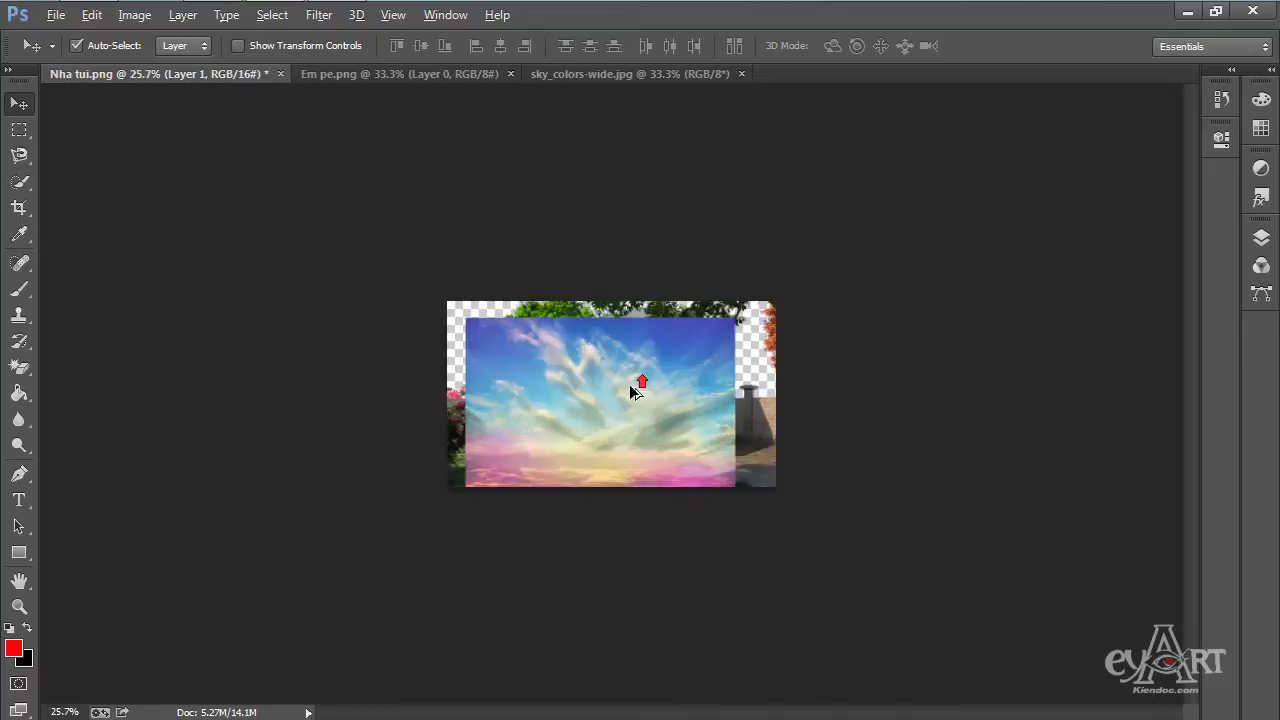
pyautogui.scroll(2, 633, 390)
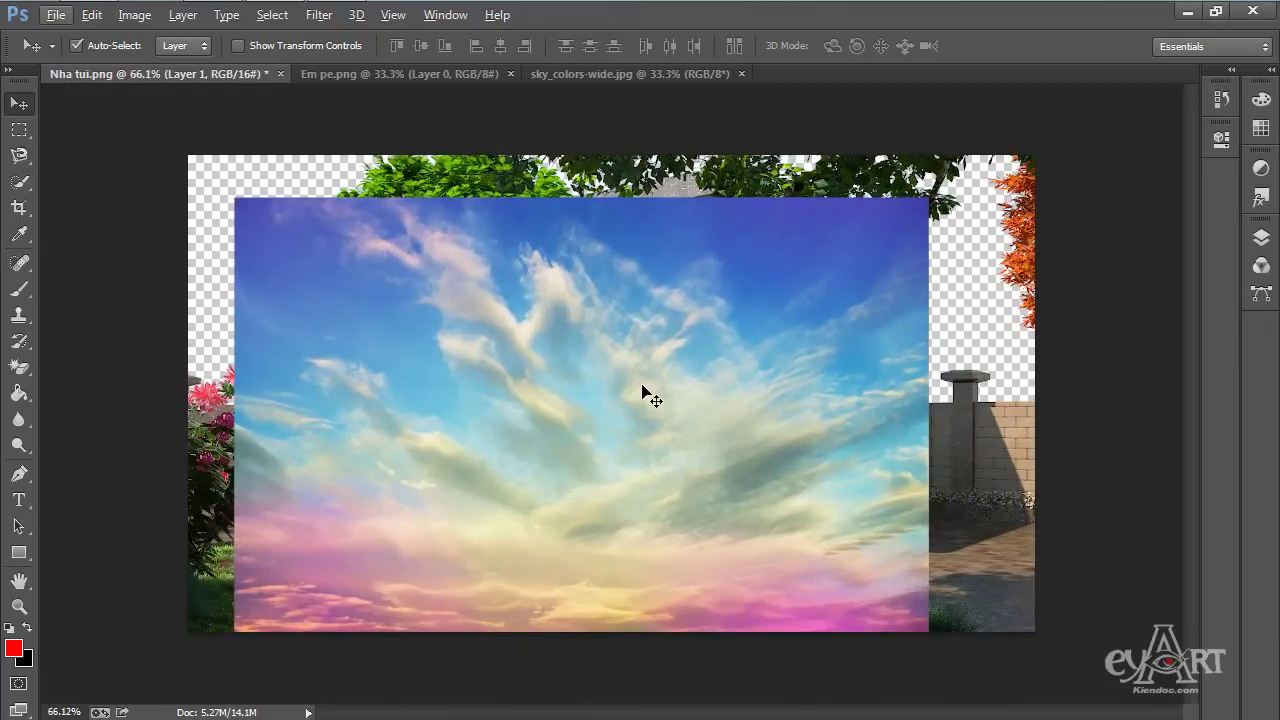
pyautogui.moveTo(530, 397); pyautogui.dragTo(565, 366)
# - Show the Layers panel, move sky Layer 1 below house Layer 0, and nudge it into place
pyautogui.click(1264, 240)
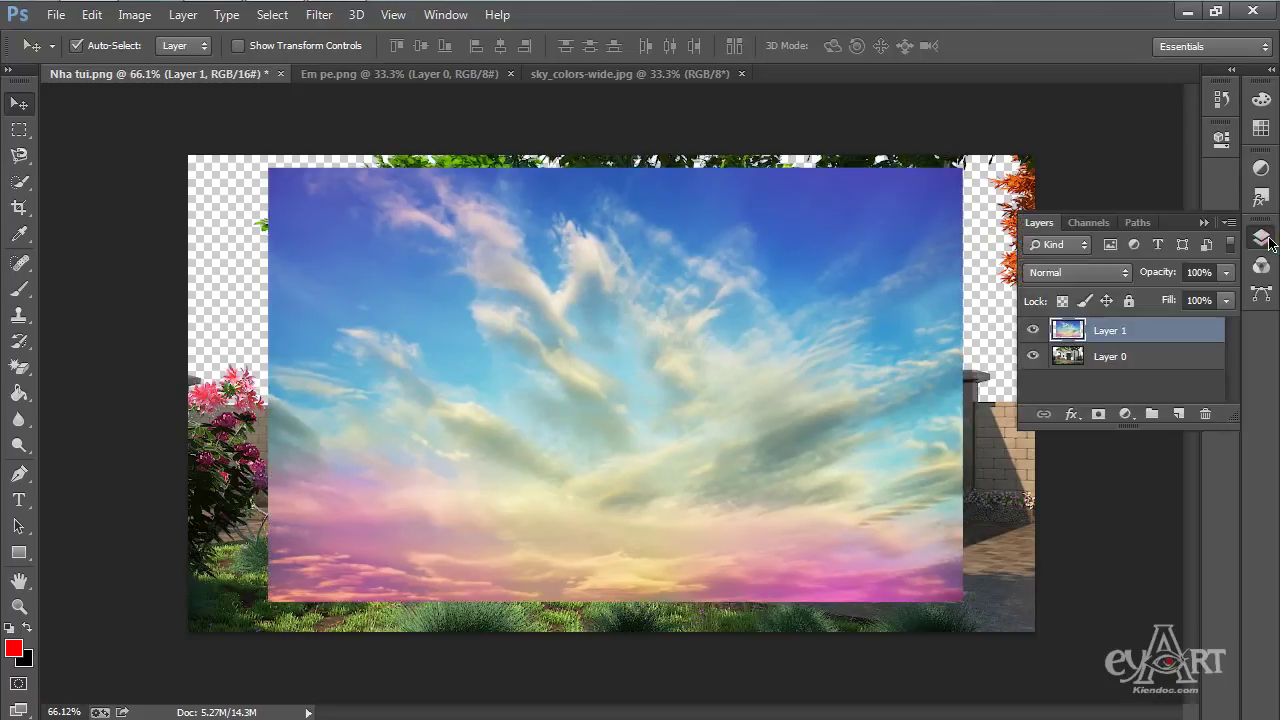
pyautogui.click(1264, 240)
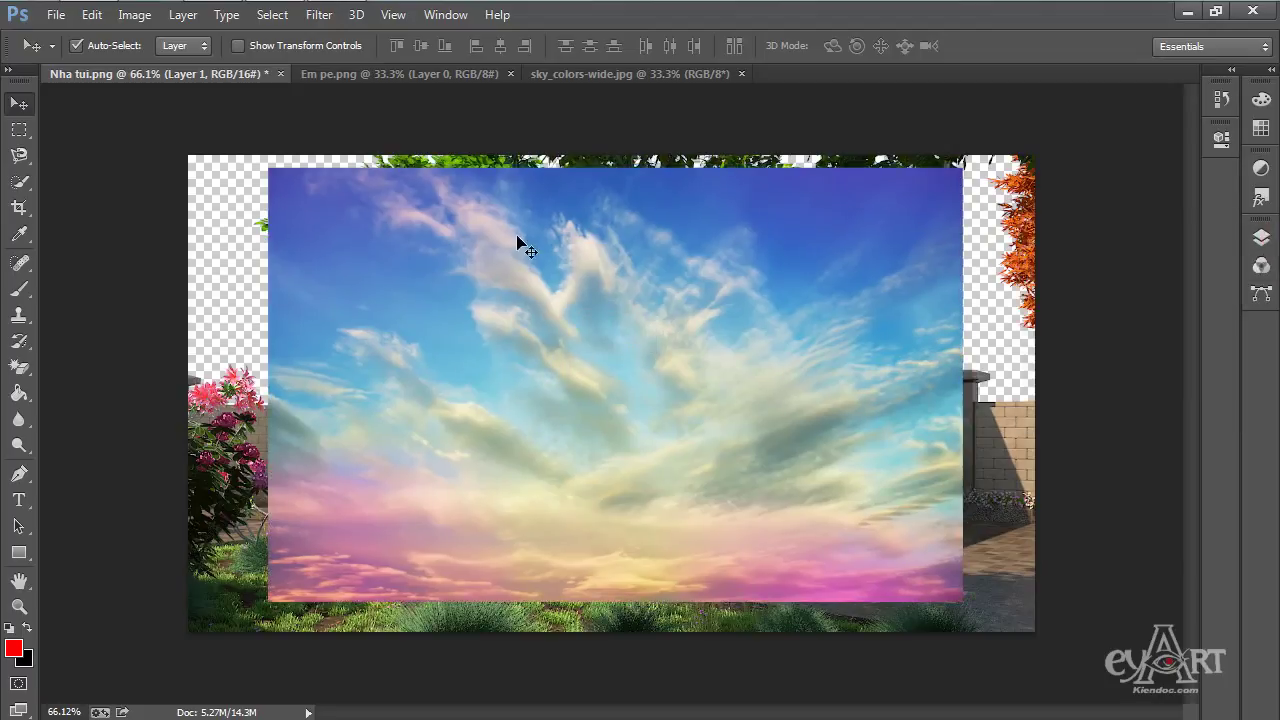
pyautogui.moveTo(441, 34)
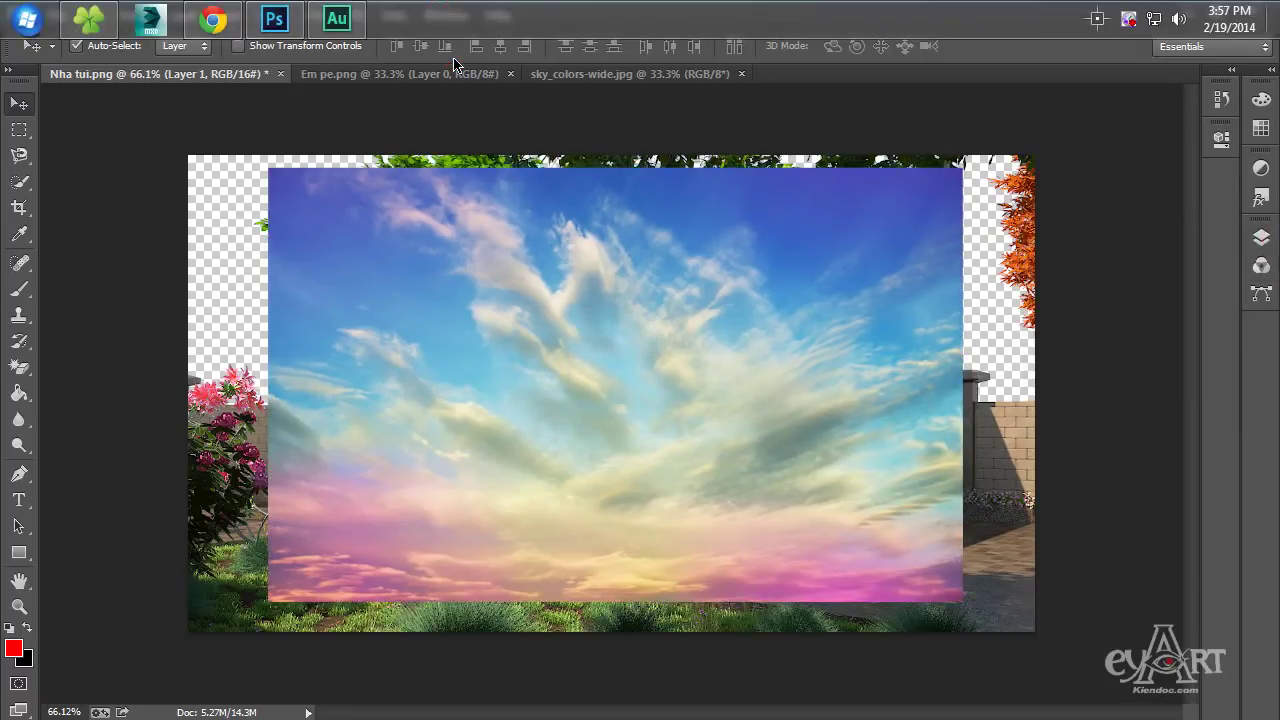
pyautogui.click(432, 14)
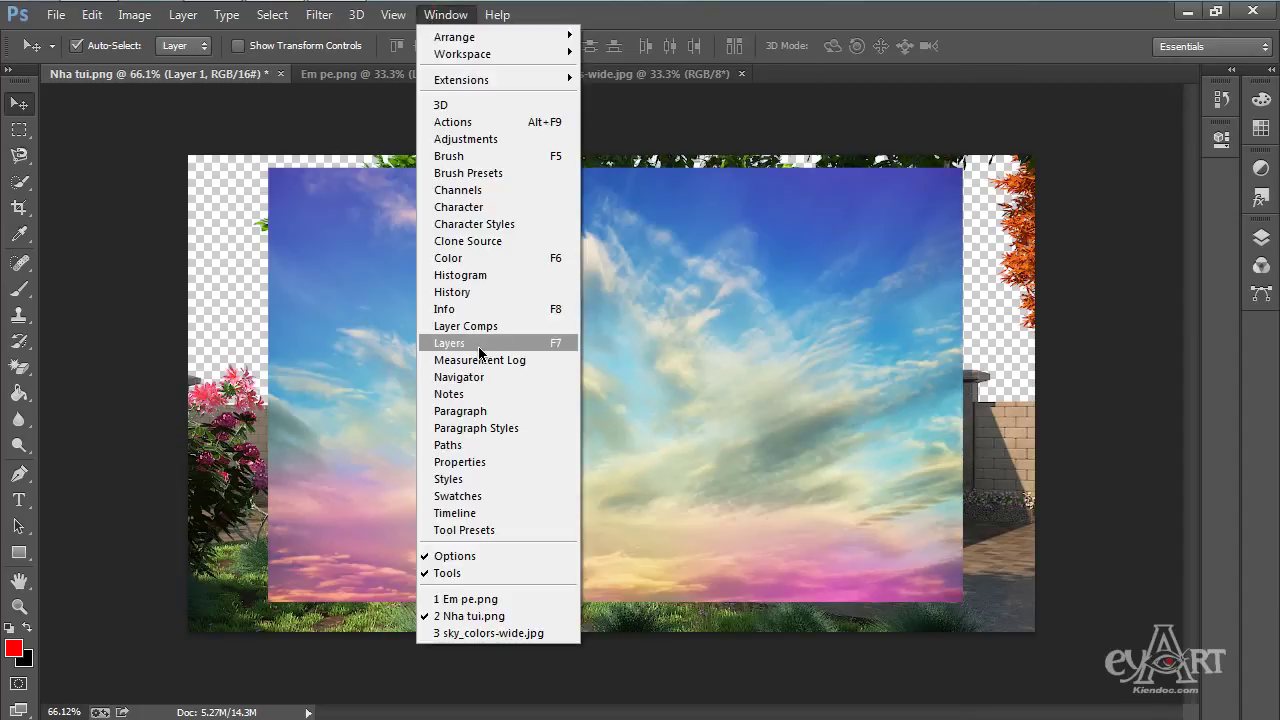
pyautogui.click(502, 345)
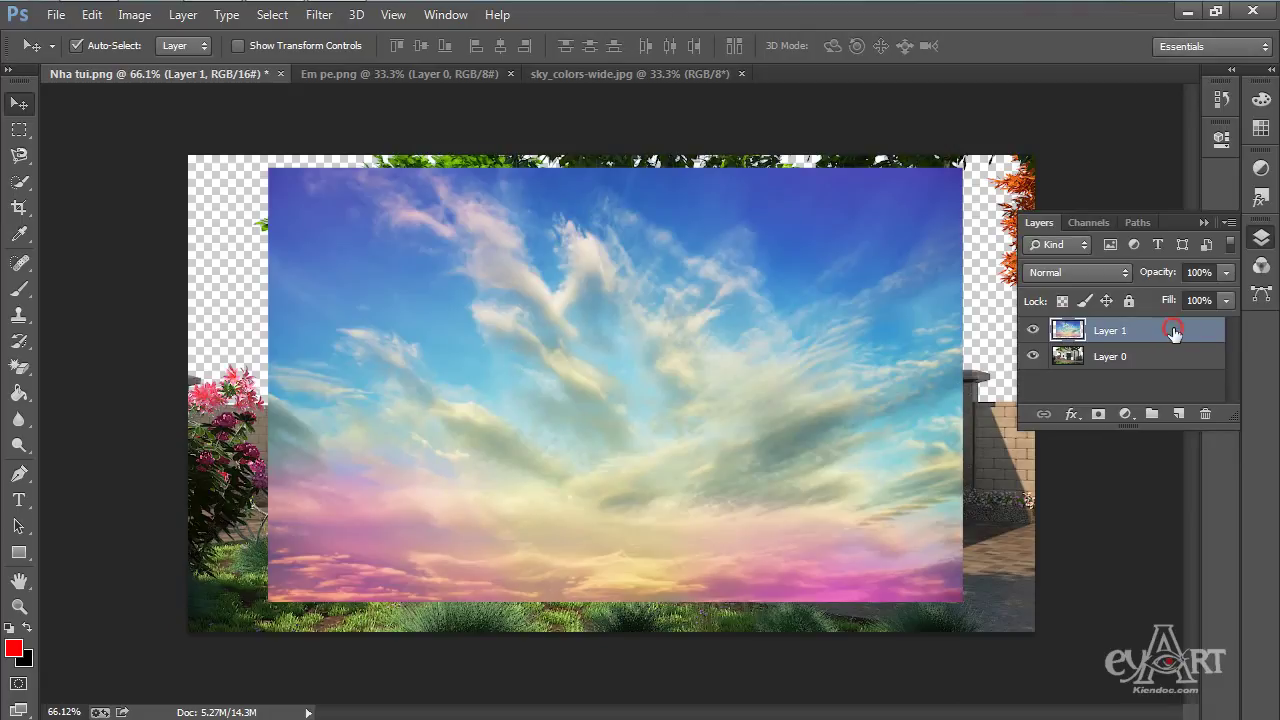
pyautogui.moveTo(1173, 333); pyautogui.dragTo(1171, 383)
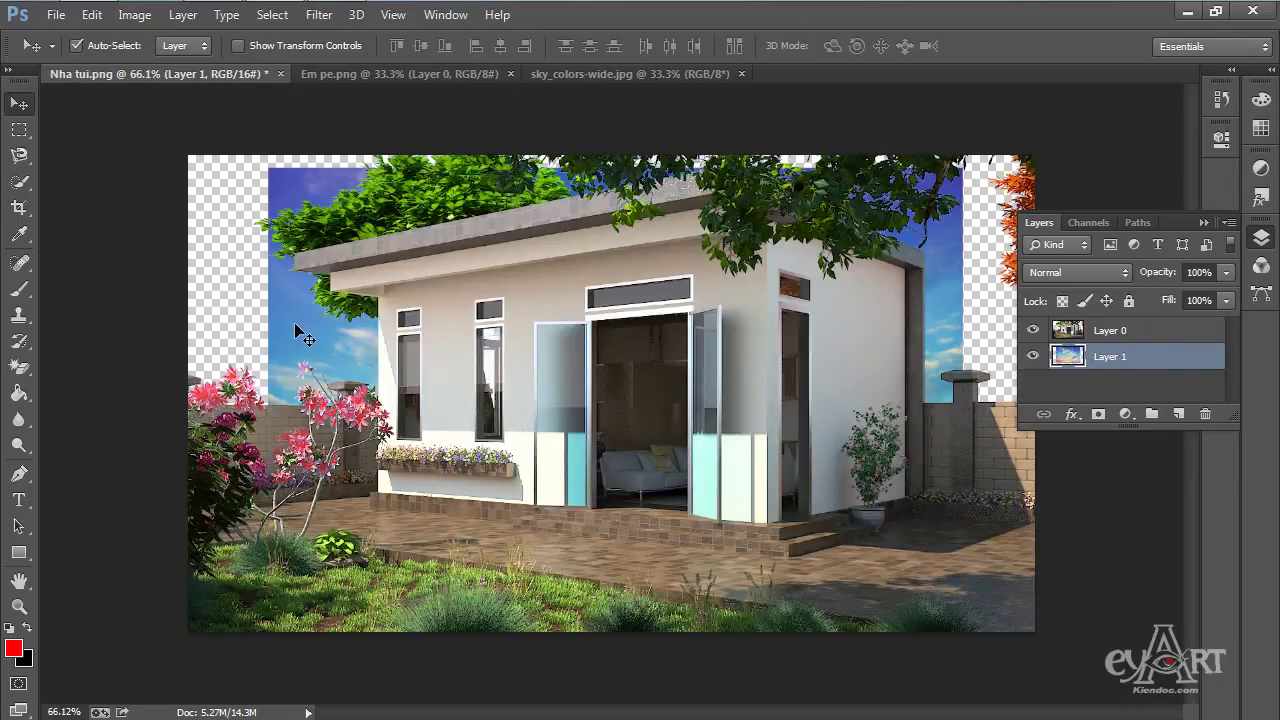
pyautogui.moveTo(295, 327); pyautogui.dragTo(285, 336)
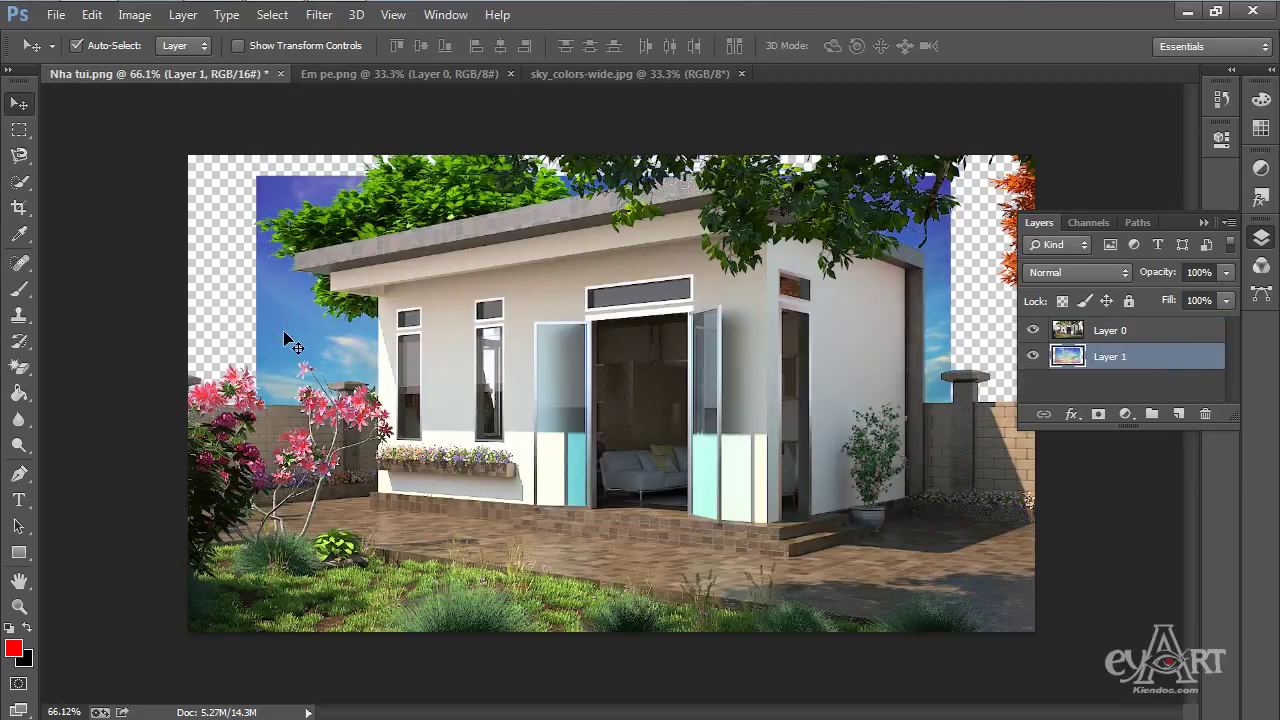
# - Enlarge the sky to about 127% and raise it to fill the background behind the house
pyautogui.hotkey('ctrl', 't')
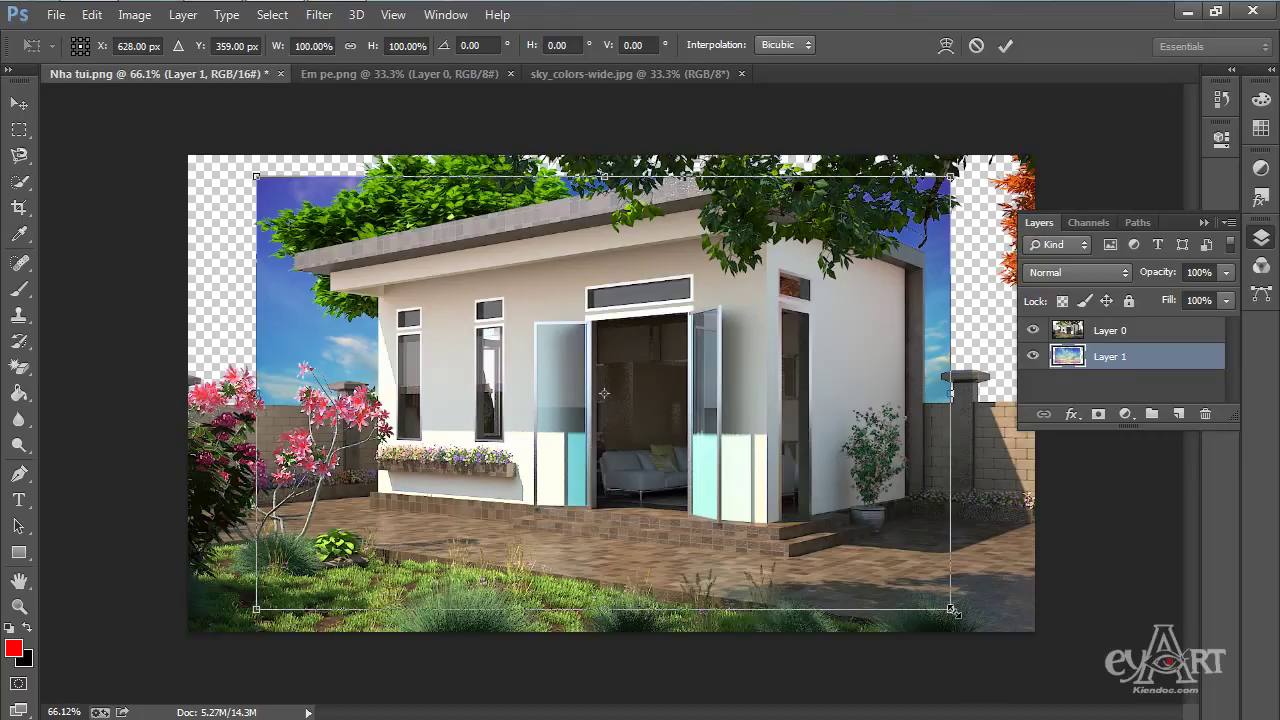
pyautogui.moveTo(956, 612); pyautogui.dragTo(1046, 667)
pyautogui.moveTo(663, 482); pyautogui.dragTo(668, 412)
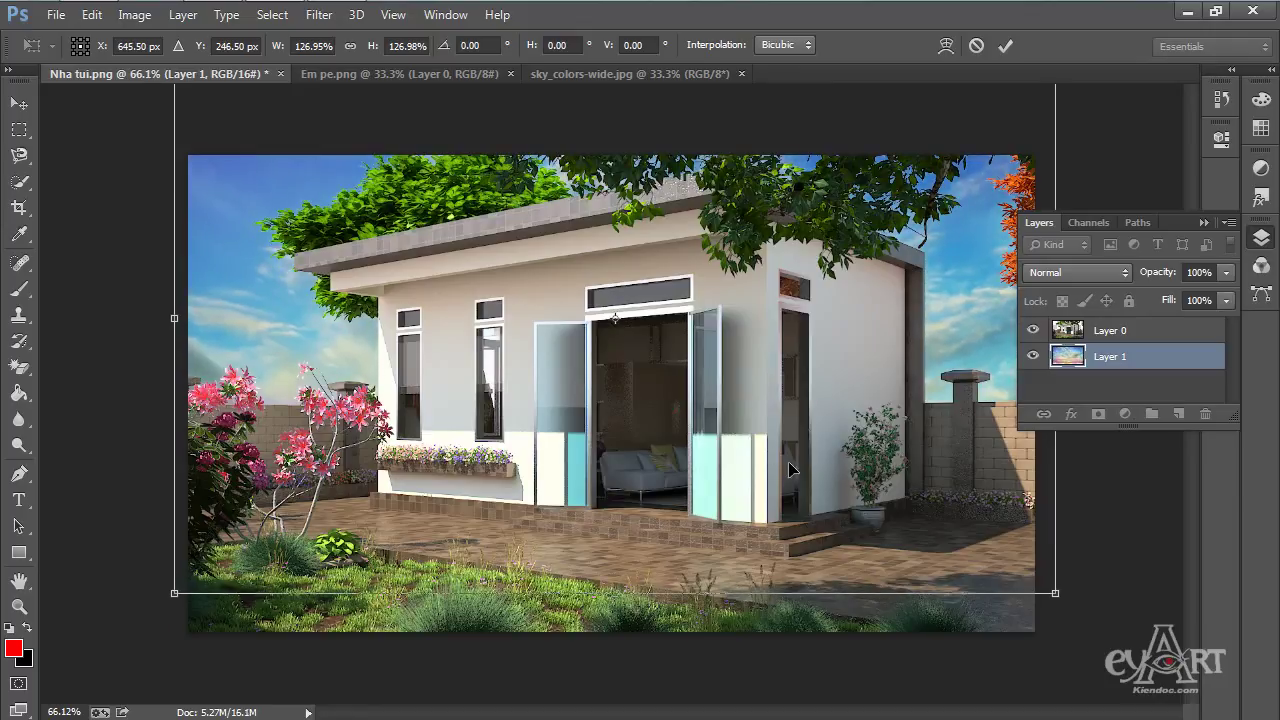
pyautogui.press('Return')
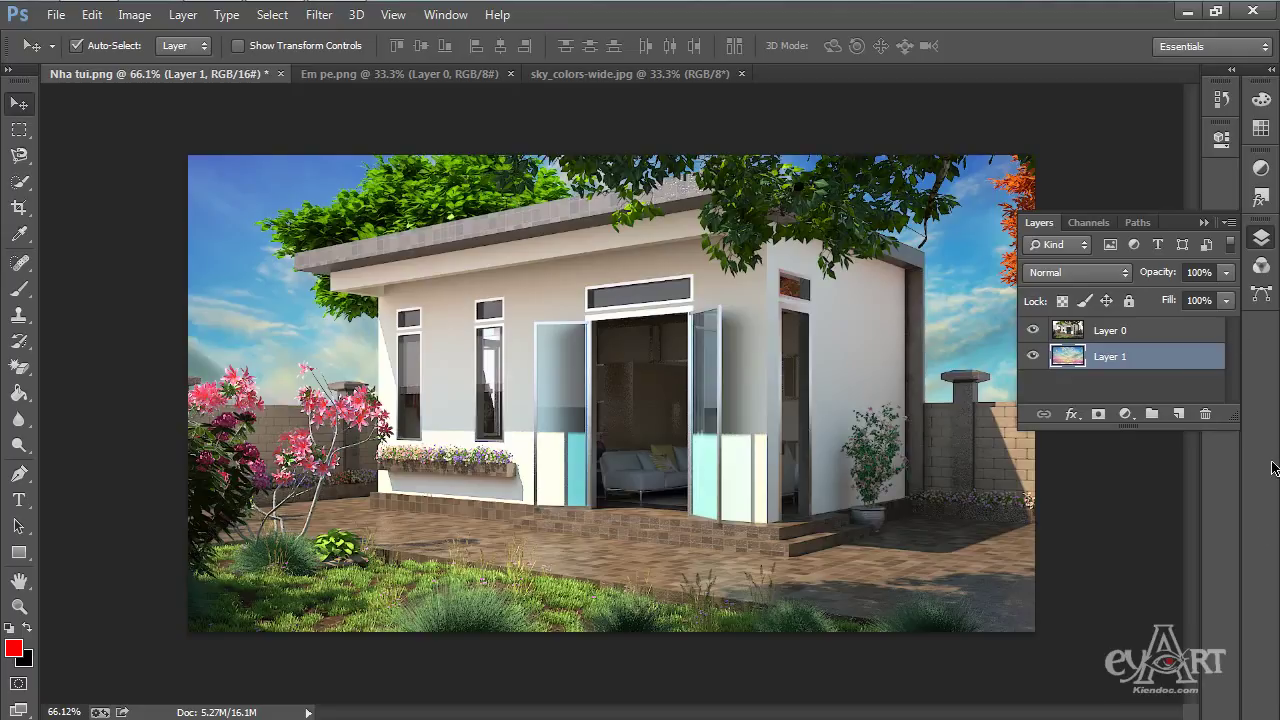
pyautogui.click(1260, 170)
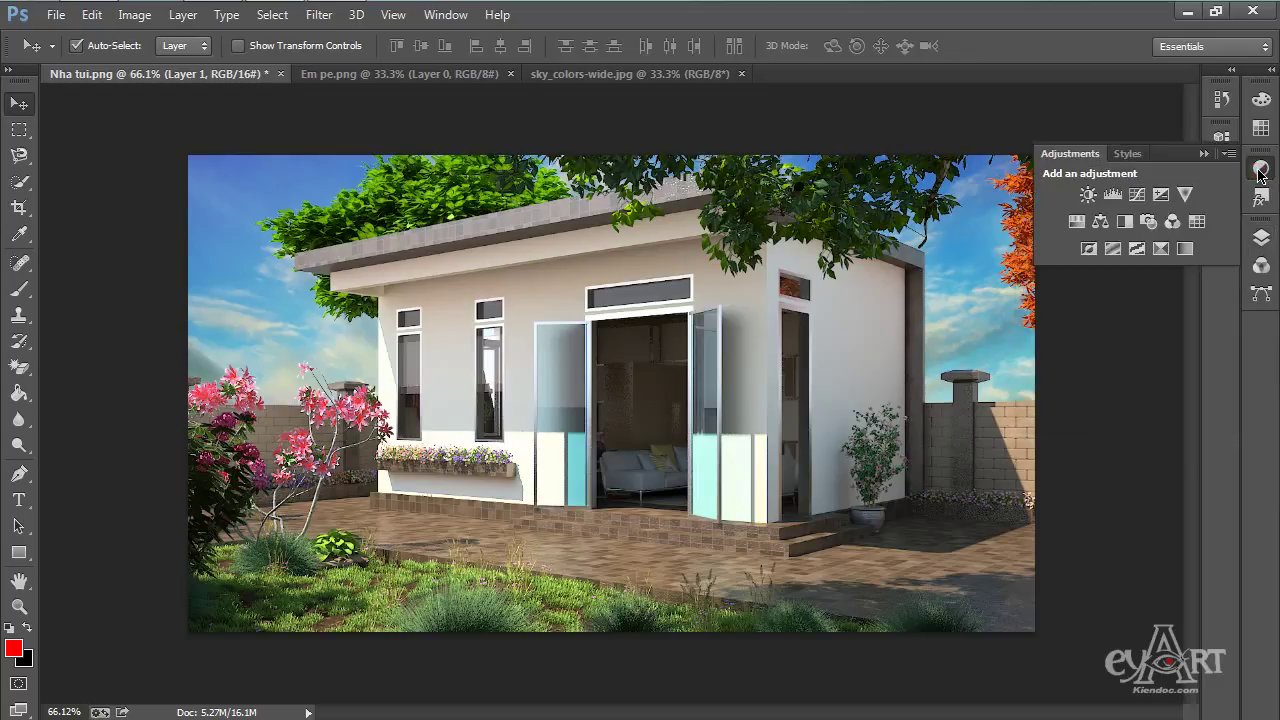
# - Add a Brightness/Contrast adjustment layer with Brightness -31 and Contrast 76
pyautogui.click(1088, 196)
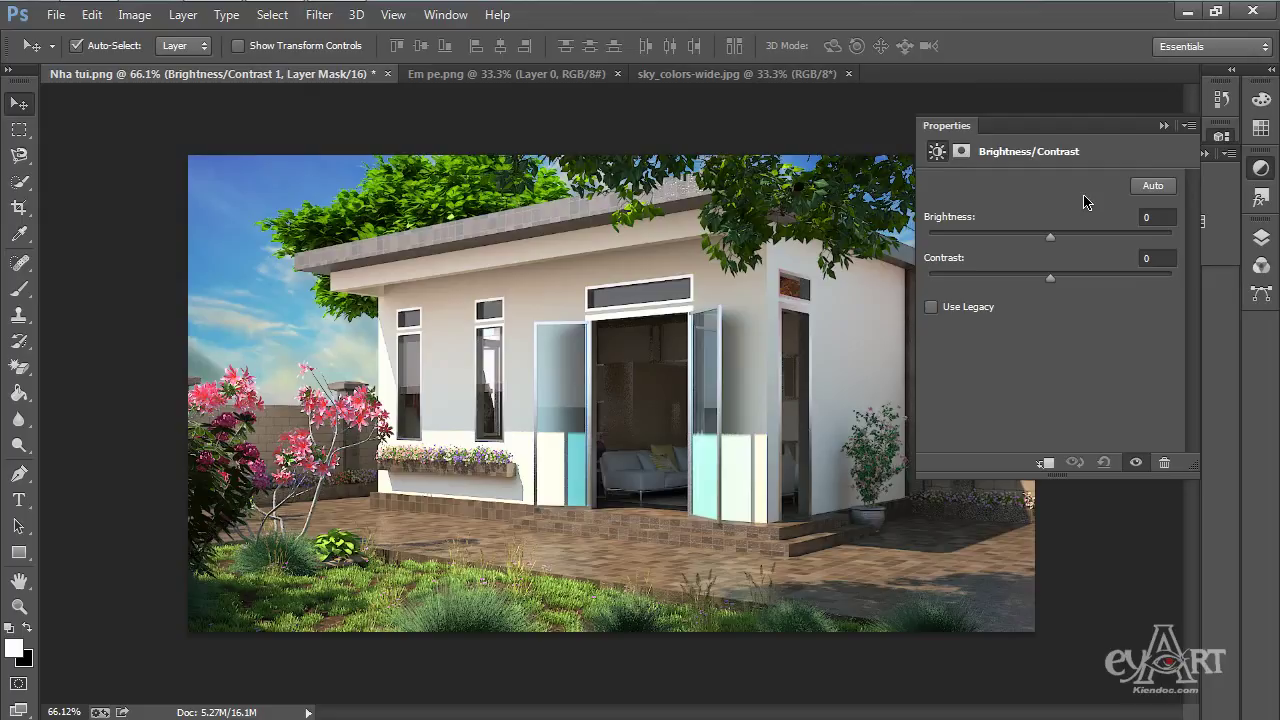
pyautogui.moveTo(1050, 240)
pyautogui.mouseDown()
pyautogui.moveTo(1090, 240)
pyautogui.moveTo(994, 244)
pyautogui.moveTo(1084, 244)
pyautogui.moveTo(1071, 243)
pyautogui.mouseUp()
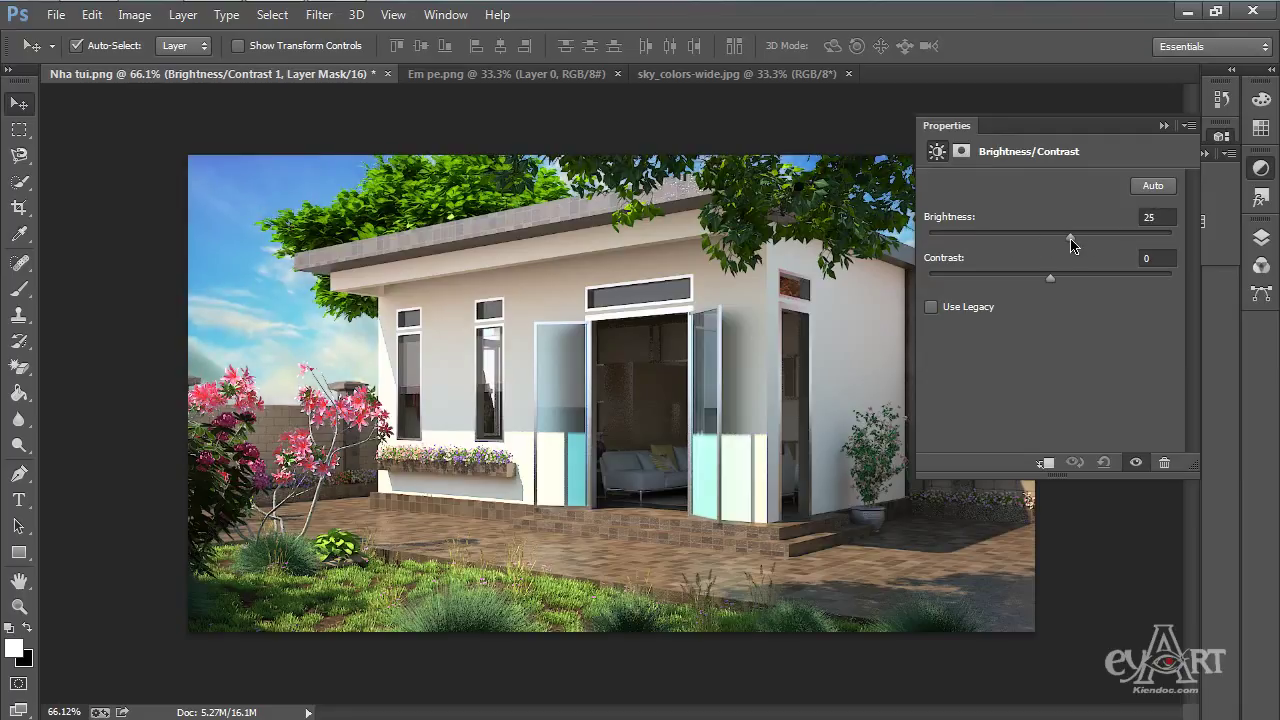
pyautogui.click(1152, 187)
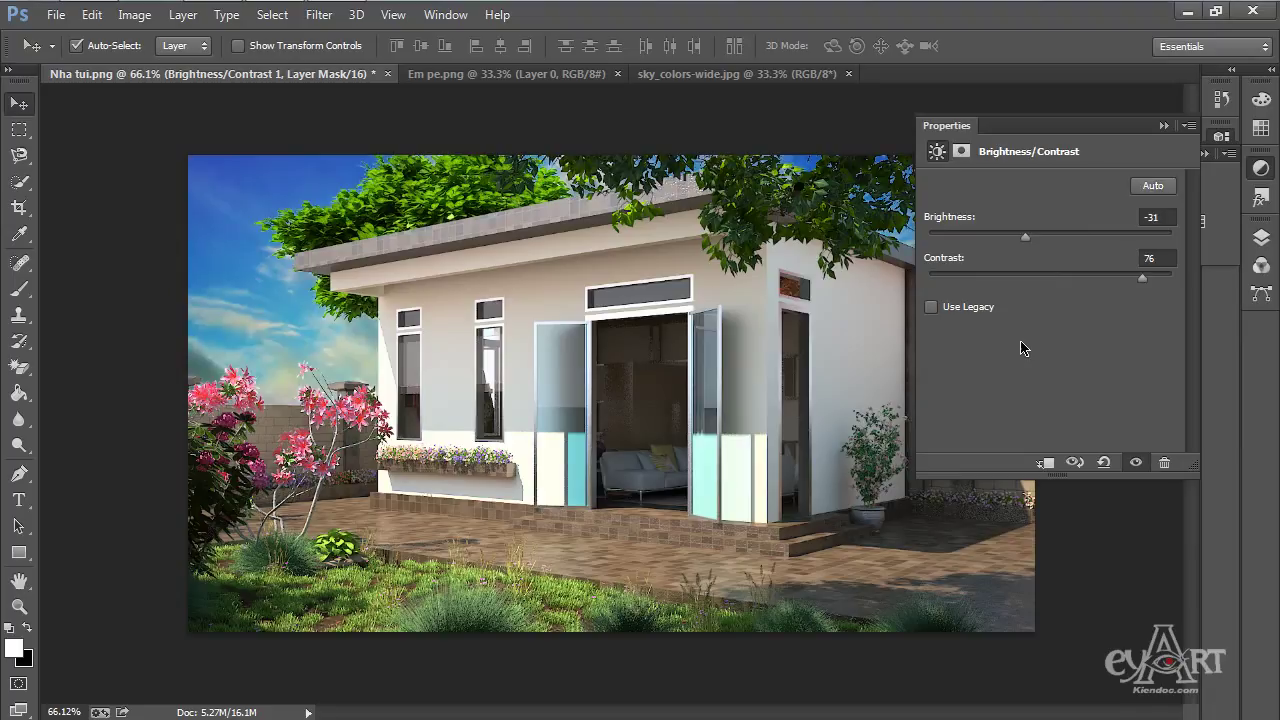
pyautogui.click(1158, 128)
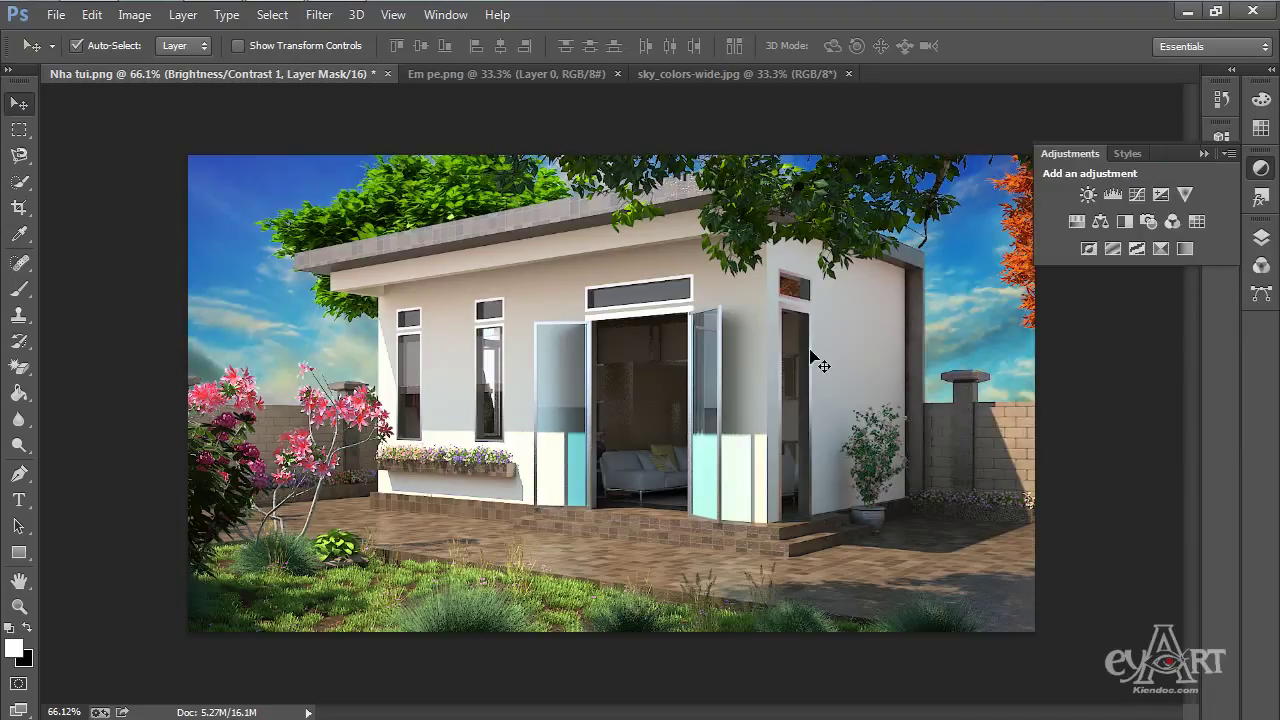
# - Add a second Brightness/Contrast adjustment layer with Brightness 41 and Contrast 0
pyautogui.click(1087, 196)
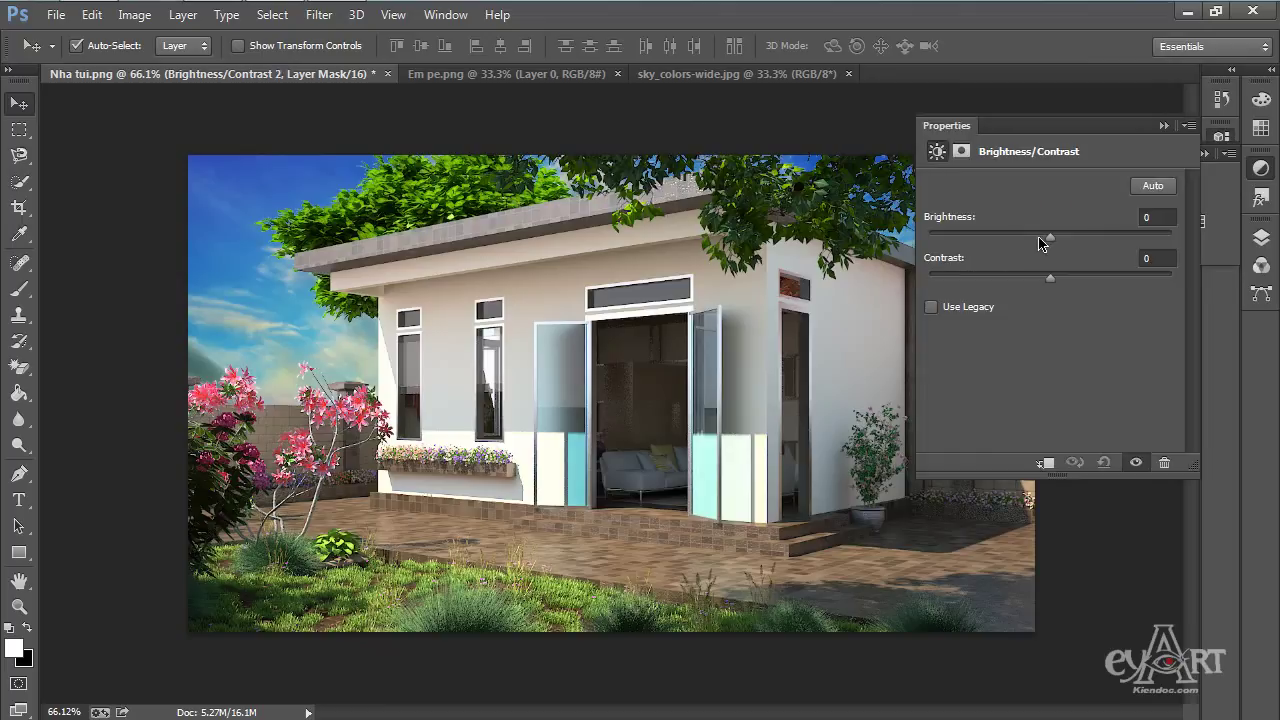
pyautogui.moveTo(1053, 238); pyautogui.dragTo(1083, 238)
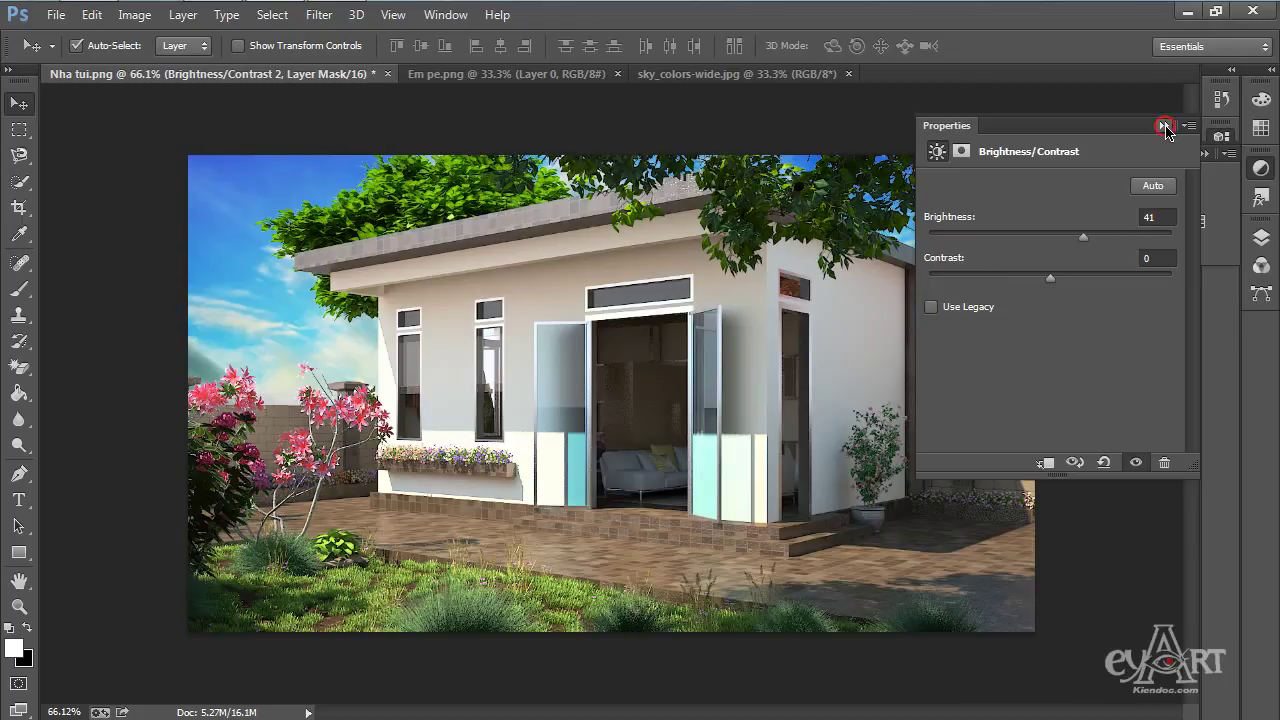
pyautogui.click(1165, 126)
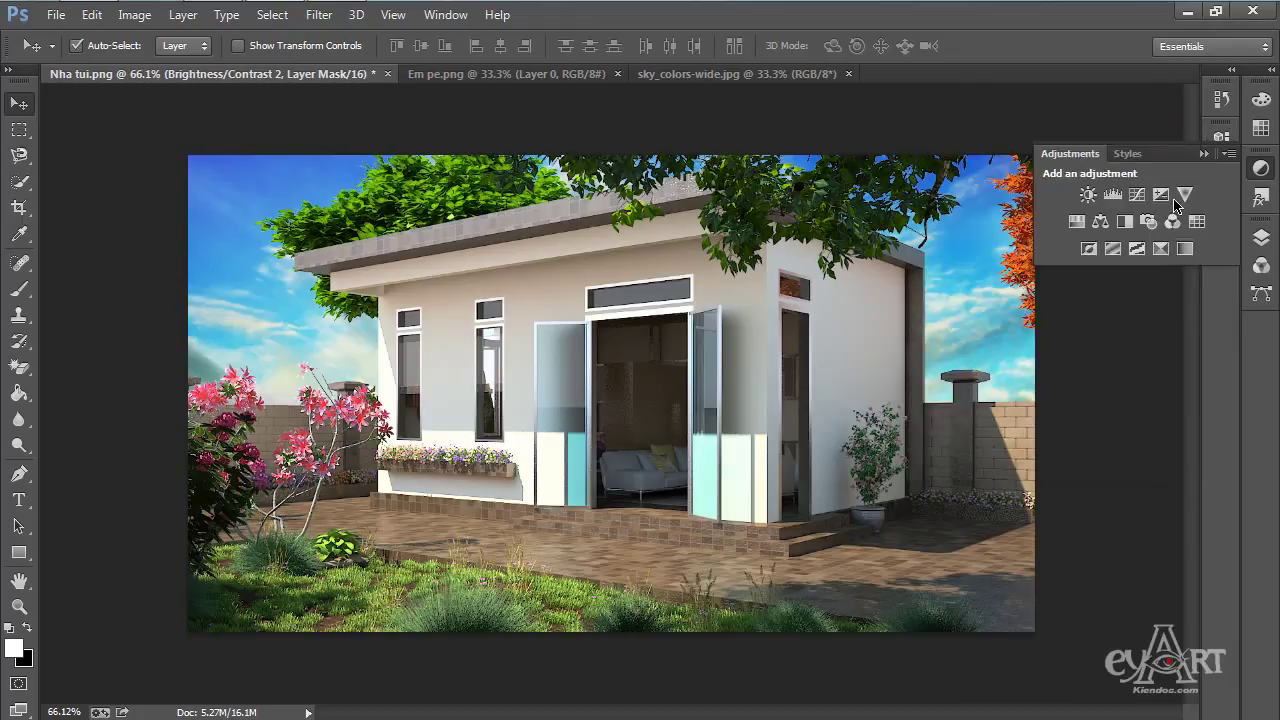
# - Close the Adjustments panel and bring up the Em pe.png girl figure document
pyautogui.click(1204, 153)
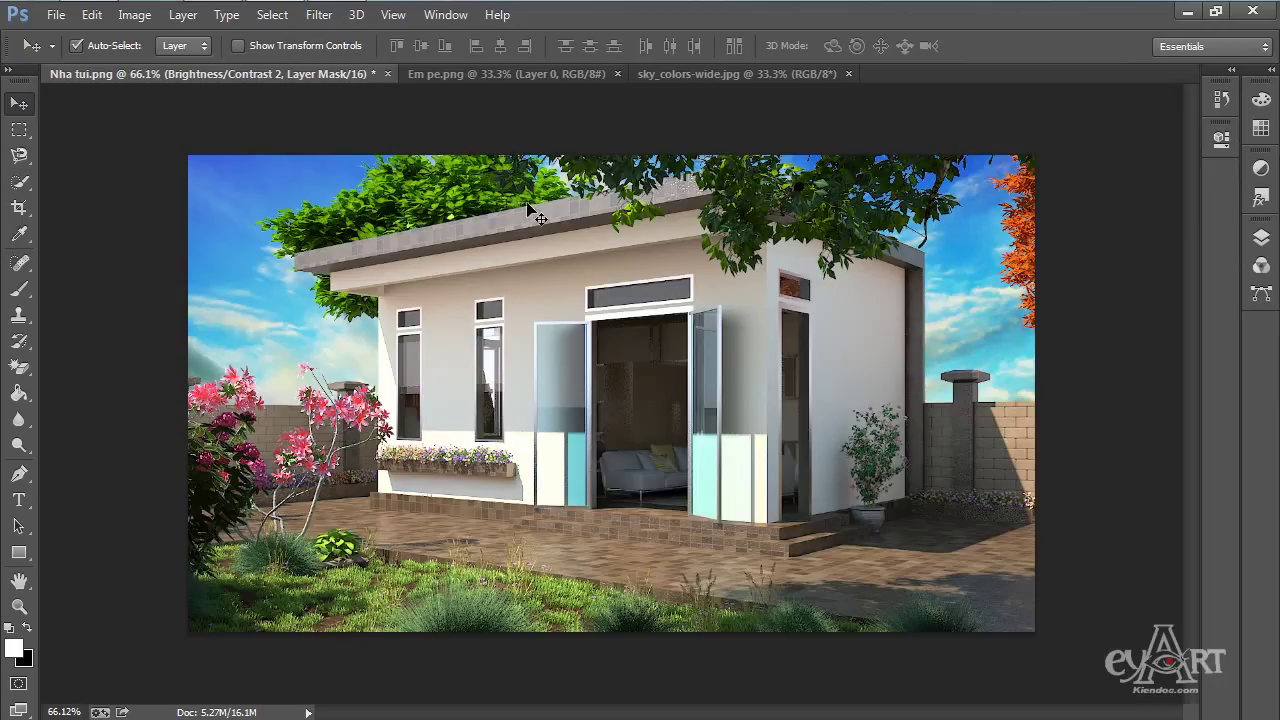
pyautogui.click(477, 76)
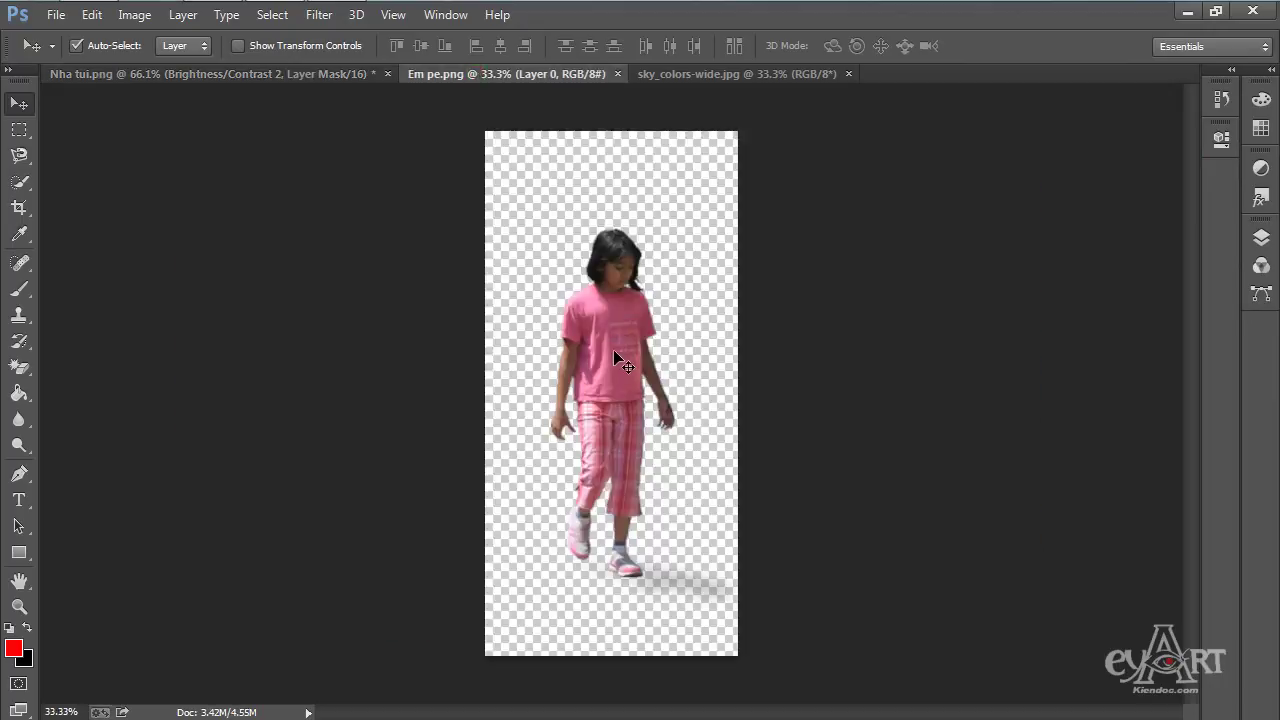
# - Drag the girl figure into Nha tui.png as Layer 2 and restore the Layers panel
pyautogui.click(611, 362)
pyautogui.moveTo(605, 322); pyautogui.dragTo(494, 484)
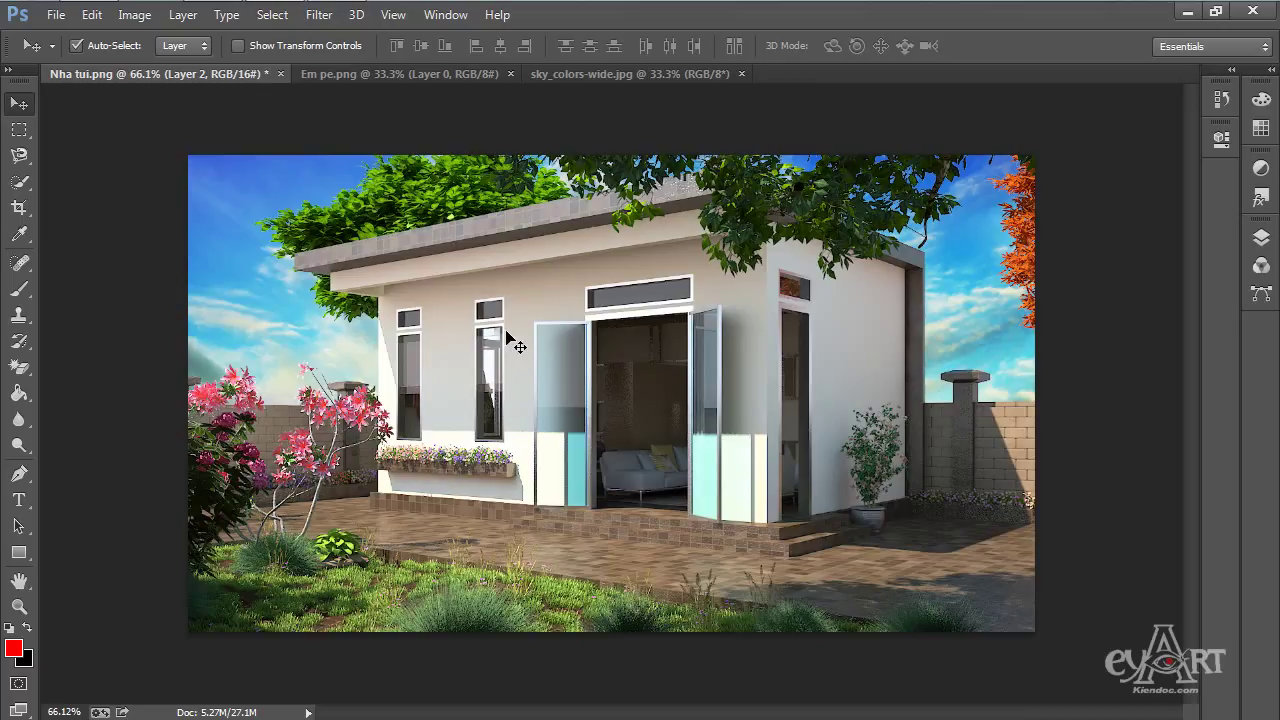
pyautogui.click(444, 18)
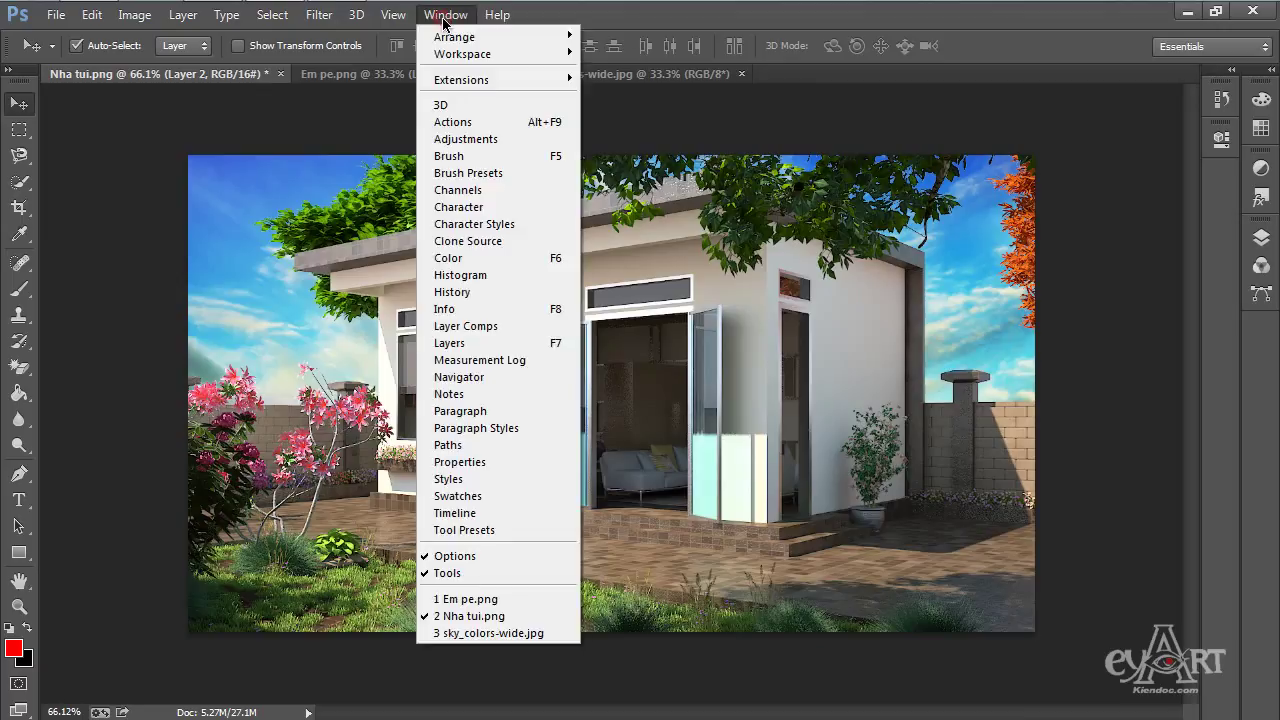
pyautogui.click(530, 344)
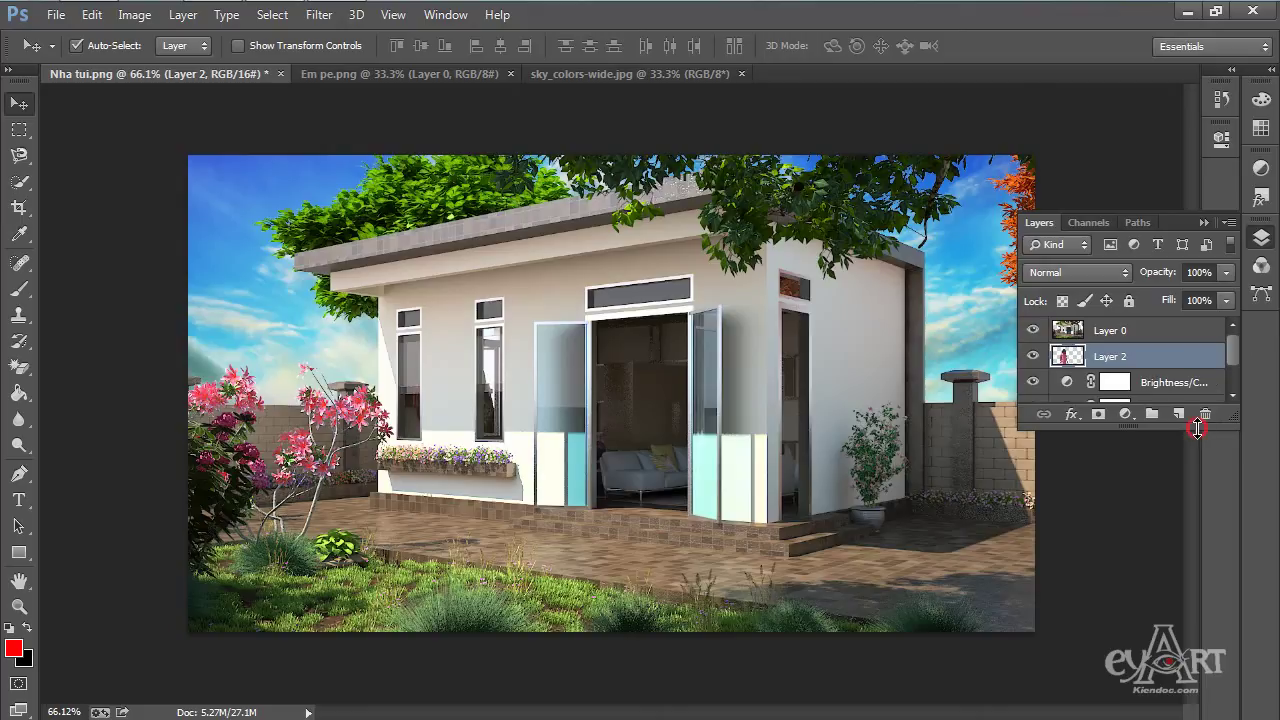
# - Move girl Layer 2 above house Layer 0 and shift her toward the scene's centre
pyautogui.moveTo(1197, 428); pyautogui.dragTo(1200, 548)
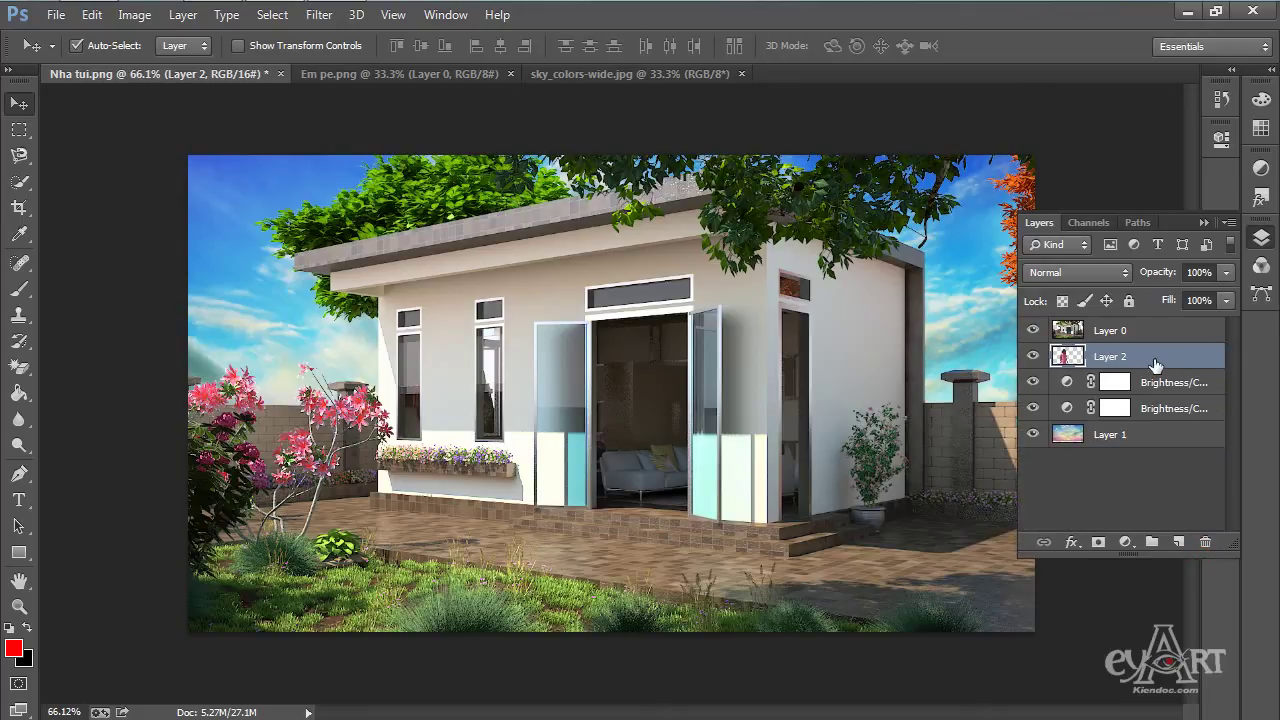
pyautogui.moveTo(1157, 360); pyautogui.dragTo(1158, 330)
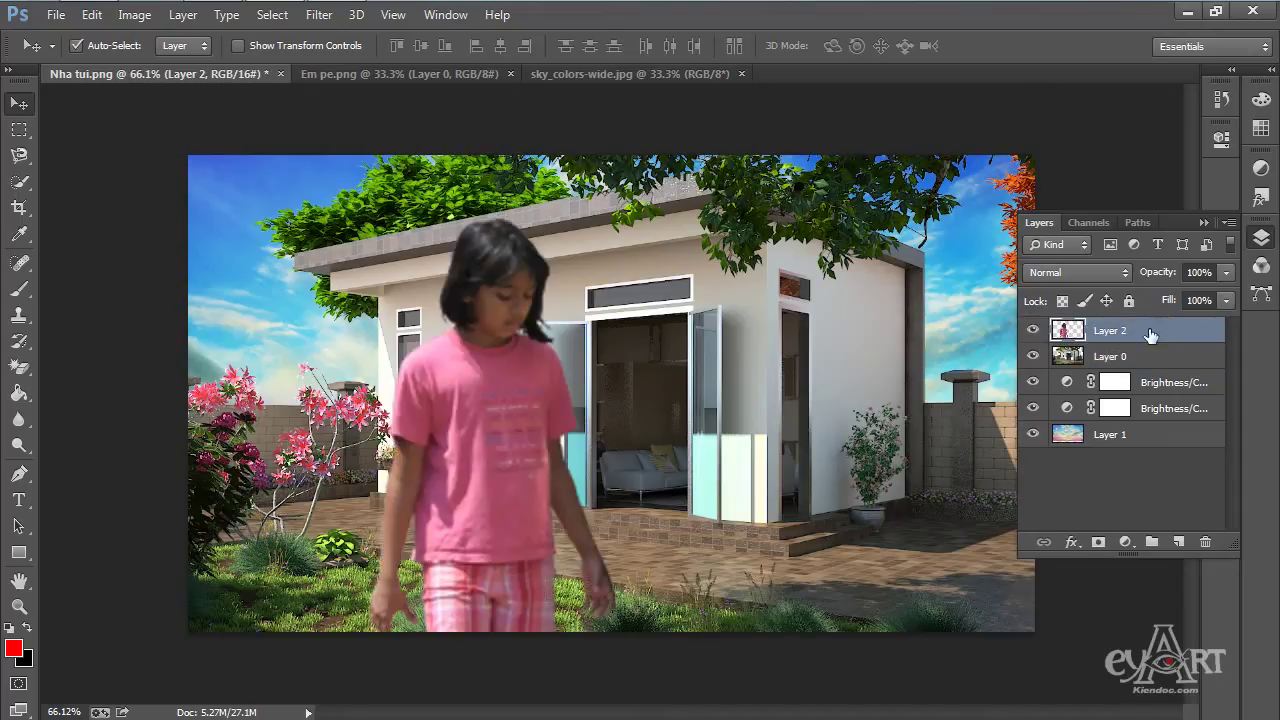
pyautogui.moveTo(492, 450); pyautogui.dragTo(583, 383)
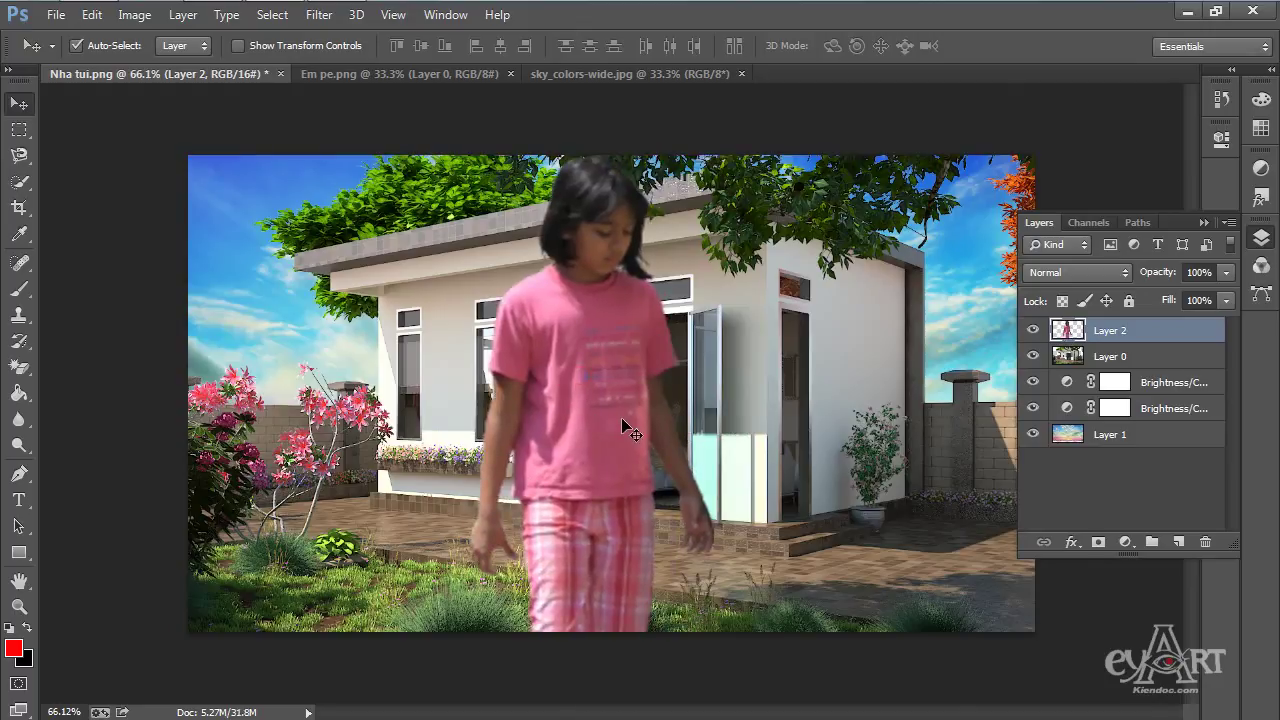
pyautogui.hotkey('ctrl', 't')
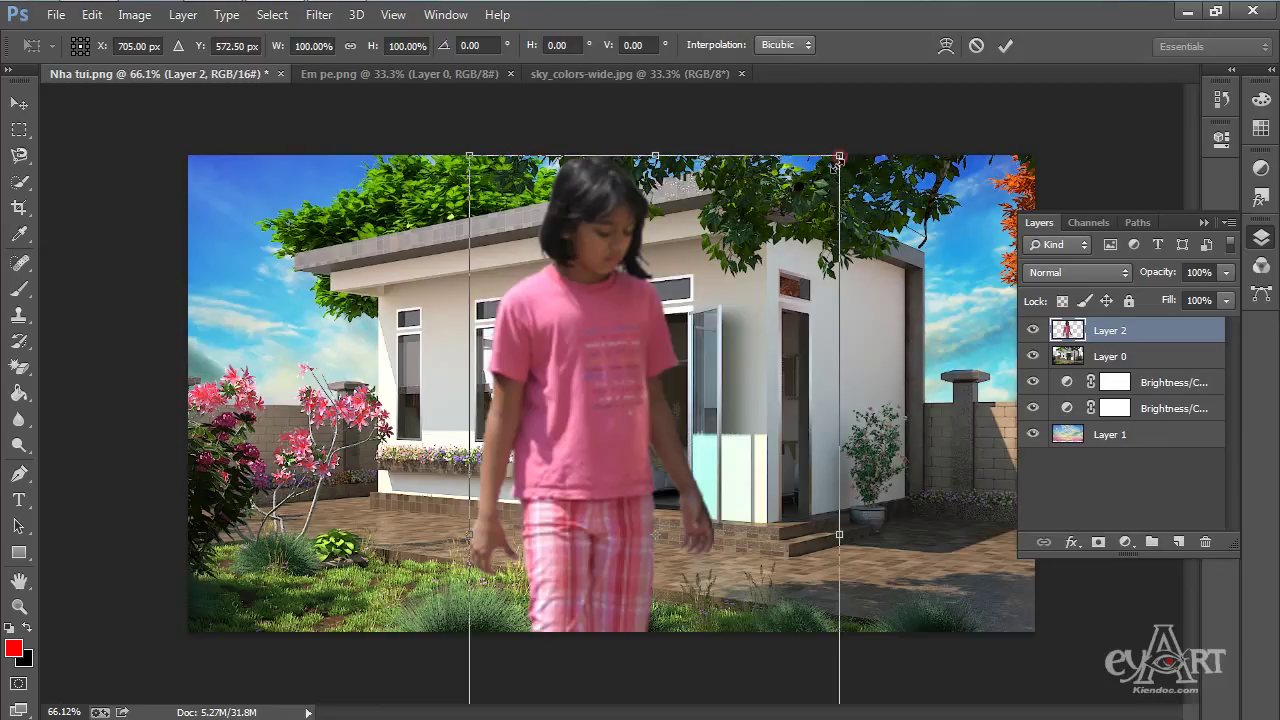
# - Shrink the girl figure and set her in the doorway, applying the transform
pyautogui.moveTo(840, 157); pyautogui.dragTo(728, 433)
pyautogui.moveTo(630, 500); pyautogui.dragTo(637, 432)
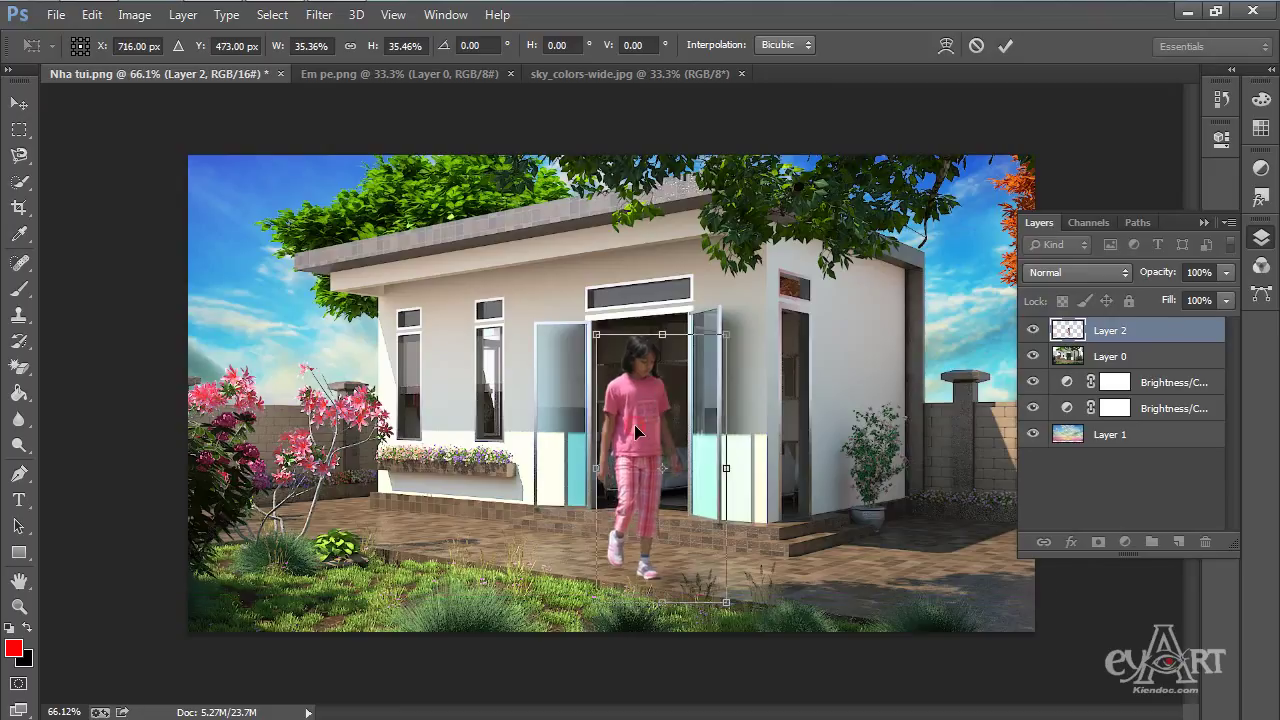
pyautogui.press('Return')
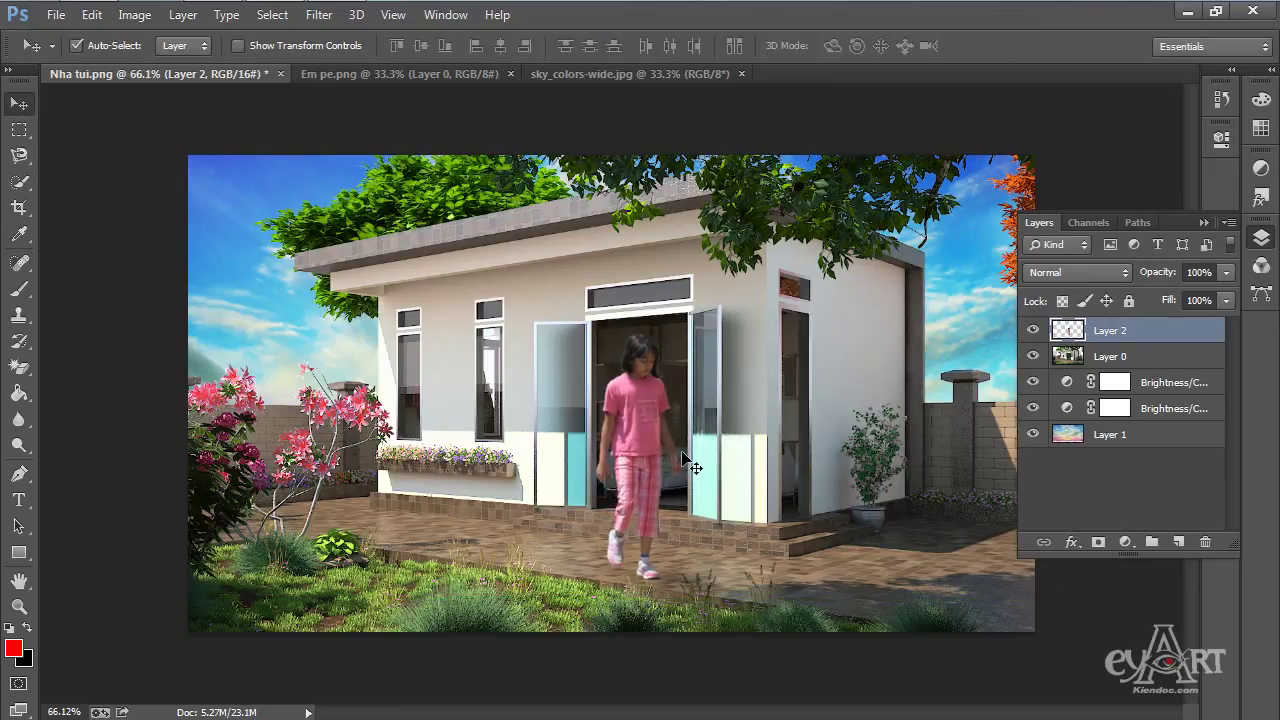
# - Rescale the girl to about 83% and place her on the paving beside the potted plant
pyautogui.hotkey('ctrl', 't')
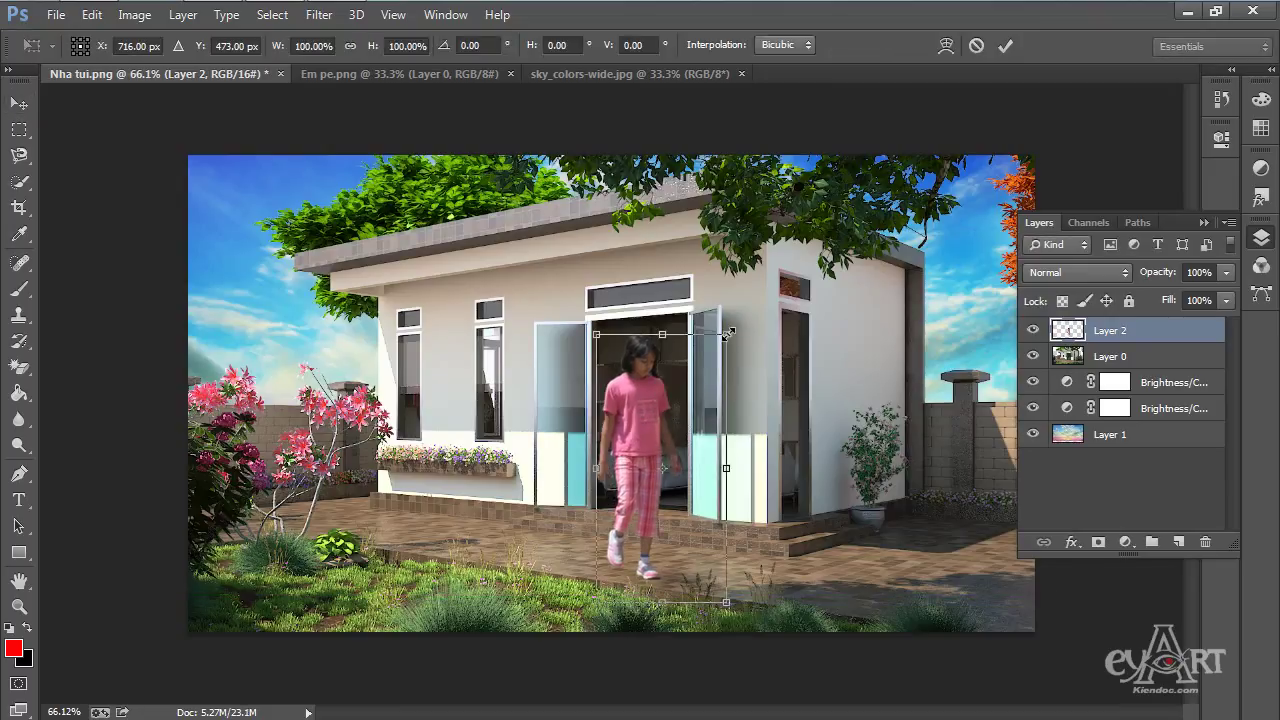
pyautogui.moveTo(728, 333); pyautogui.dragTo(701, 386)
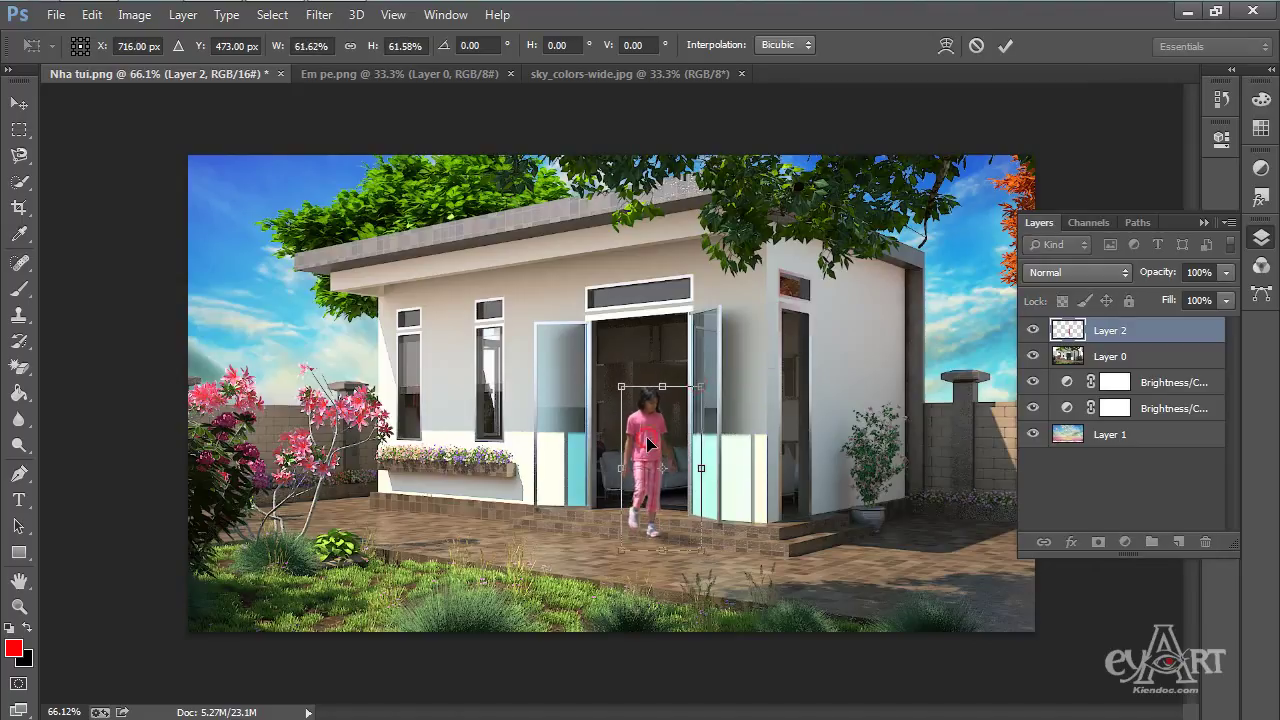
pyautogui.moveTo(648, 443); pyautogui.dragTo(839, 514)
pyautogui.moveTo(889, 455); pyautogui.dragTo(919, 398)
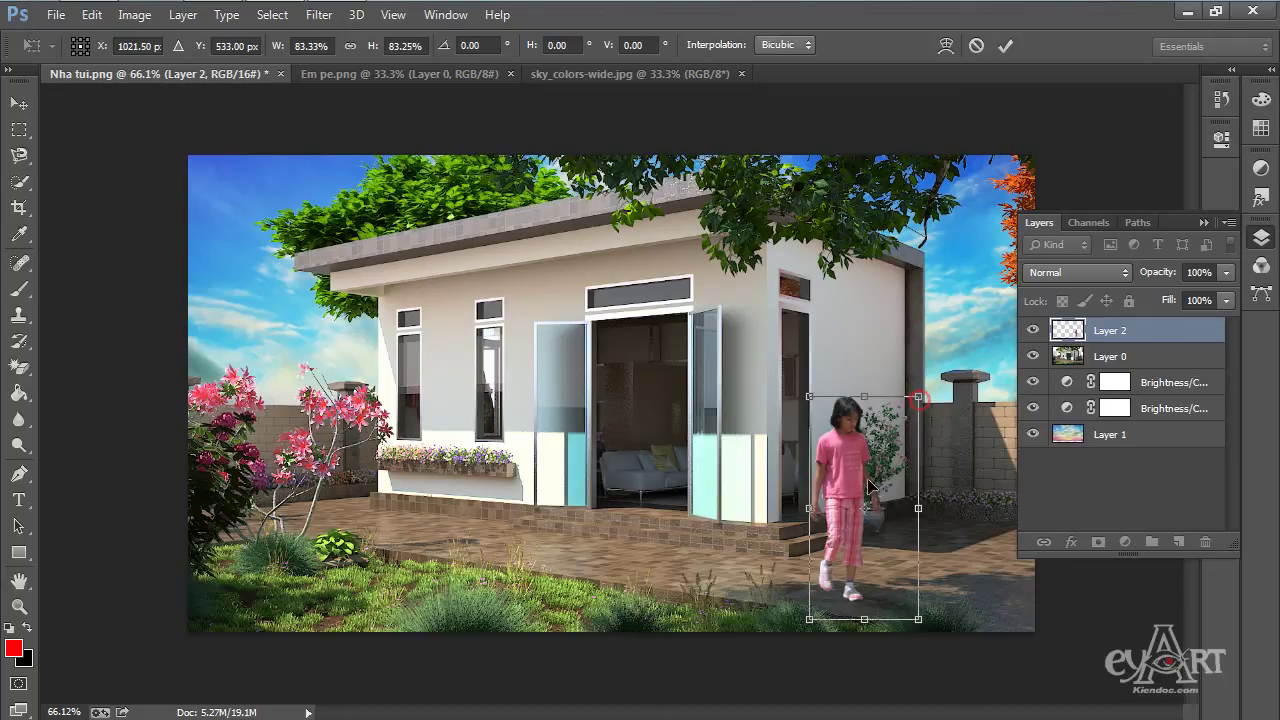
pyautogui.moveTo(851, 462); pyautogui.dragTo(819, 461)
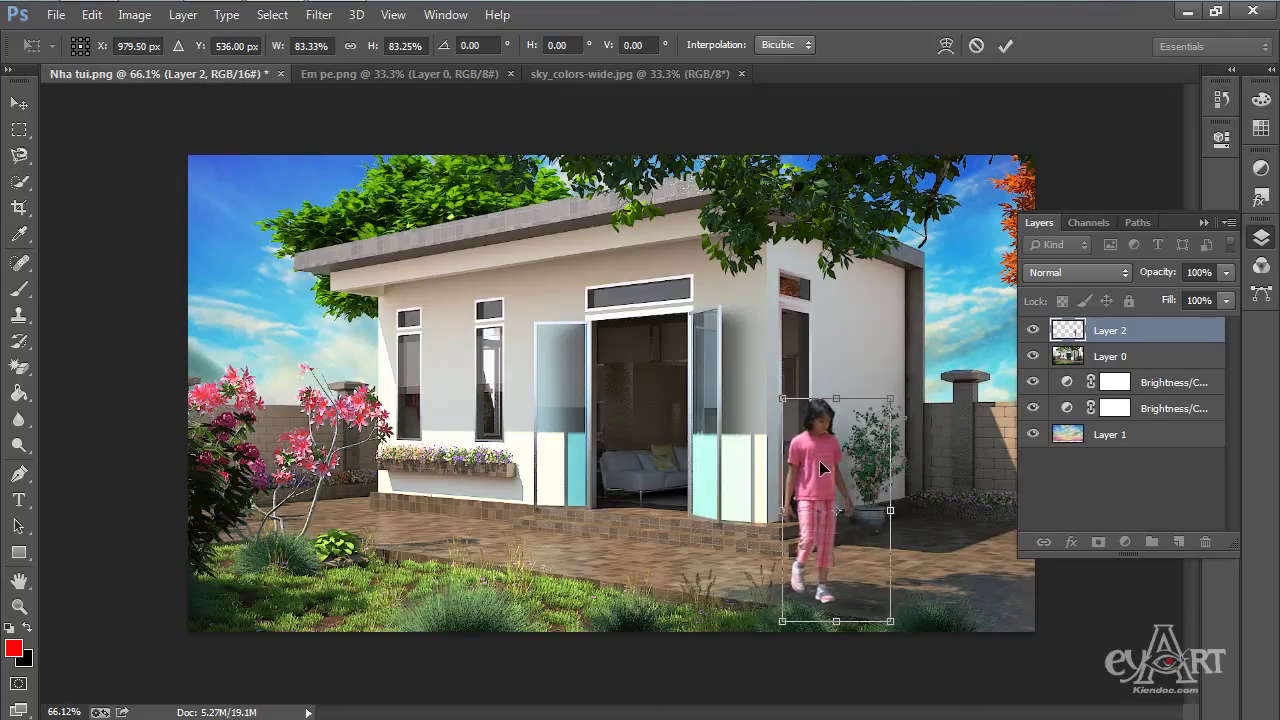
pyautogui.press('Return')
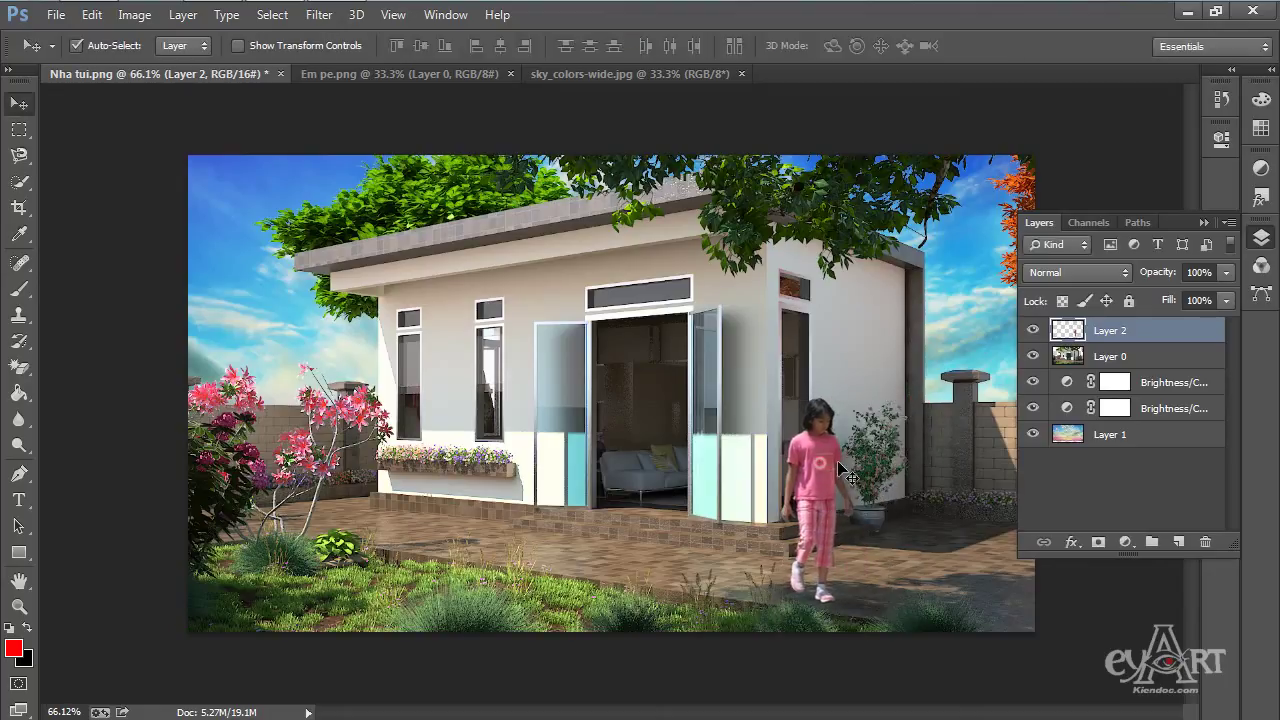
pyautogui.click(1202, 222)
# - Zoom in and nudge the girl slightly up and to the right beside the plant
pyautogui.hotkey('ctrl', '+')
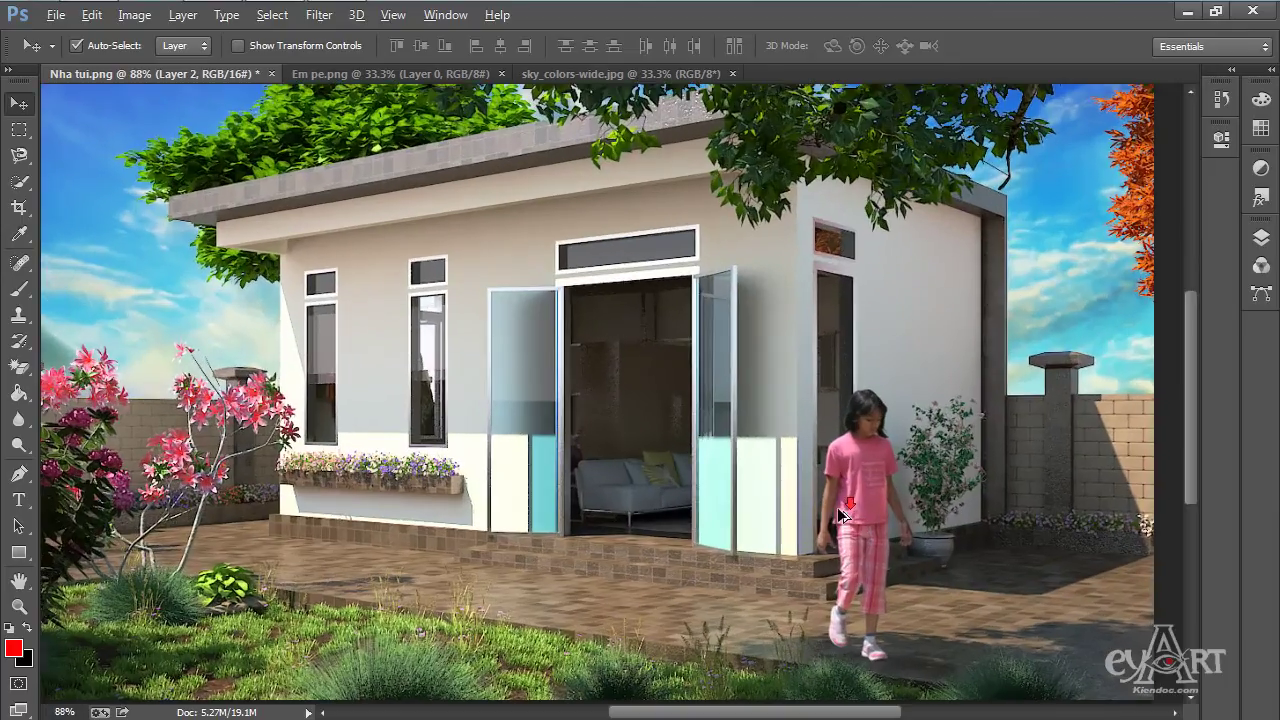
pyautogui.scroll(-1, 834, 512)
pyautogui.moveTo(834, 512); pyautogui.dragTo(853, 490)
pyautogui.scroll(1, 678, 372)
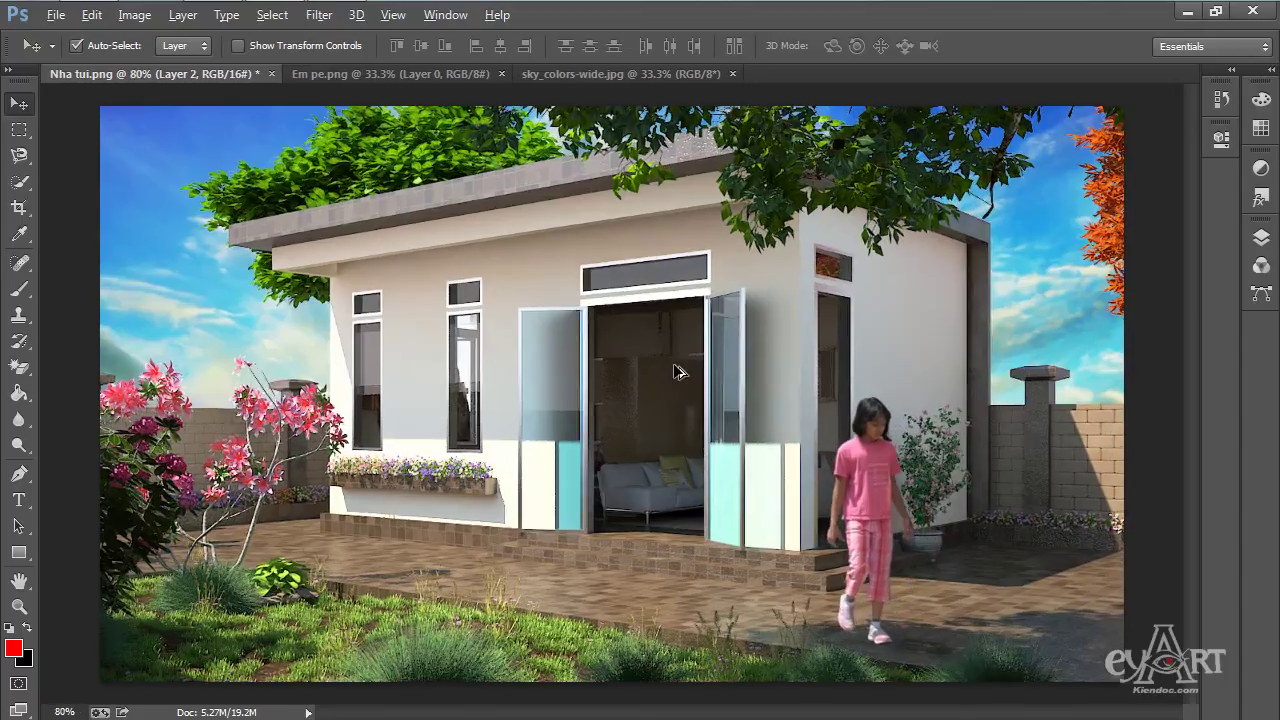
pyautogui.scroll(-1, 678, 372)
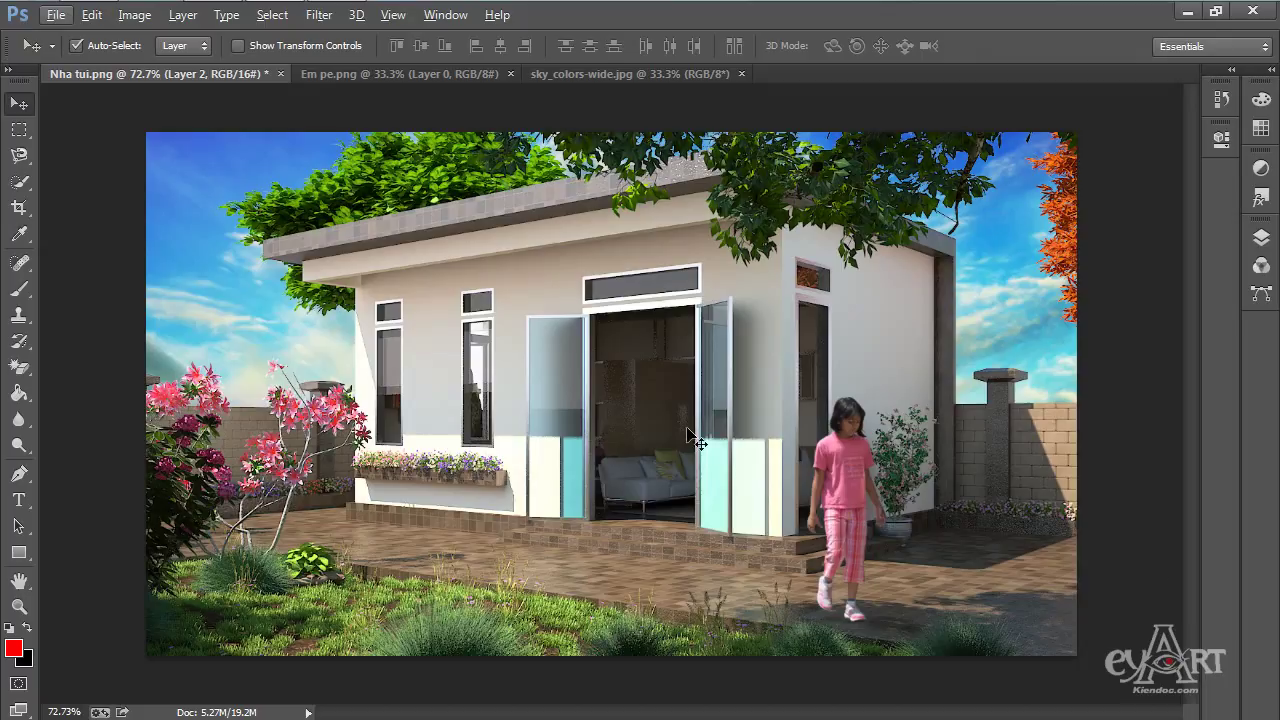
# - Show the Layers panel from the Window menu, then collapse it again
pyautogui.click(445, 14)
pyautogui.click(492, 343)
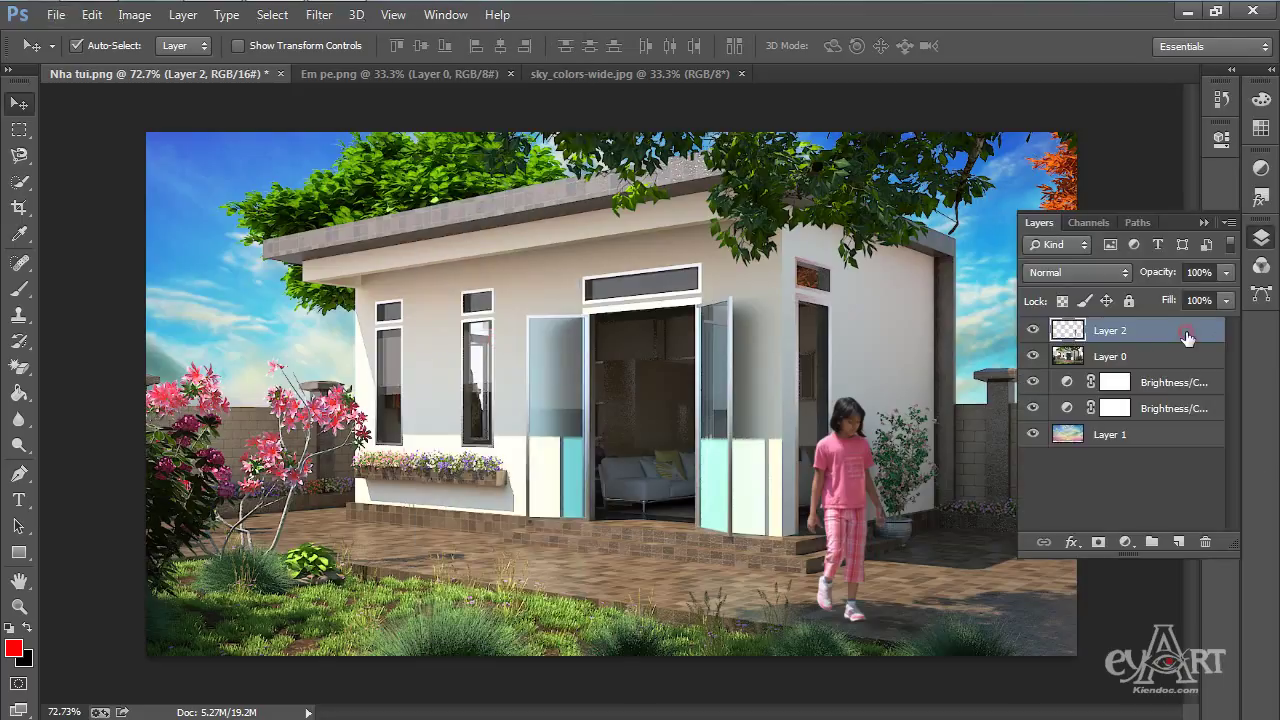
pyautogui.click(1204, 222)
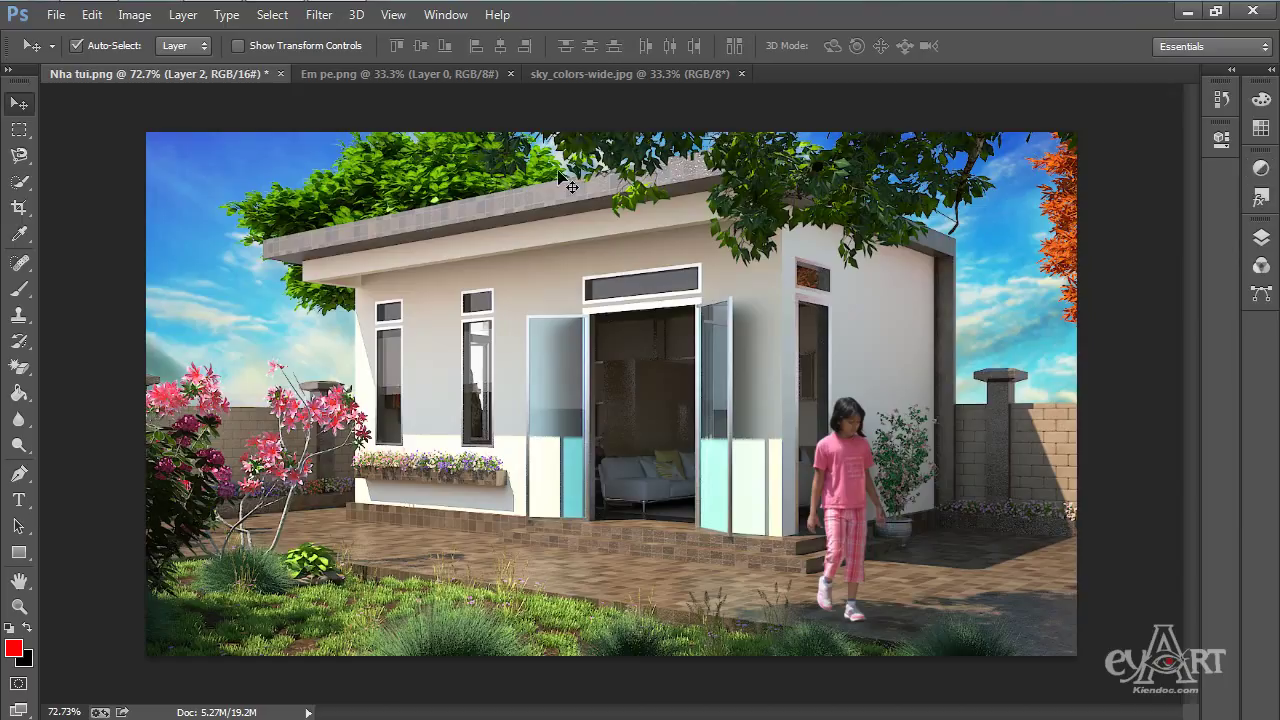
# - Add a Brightness/Contrast adjustment with Brightness -29 and Contrast 0, then collapse its panels
pyautogui.click(440, 15)
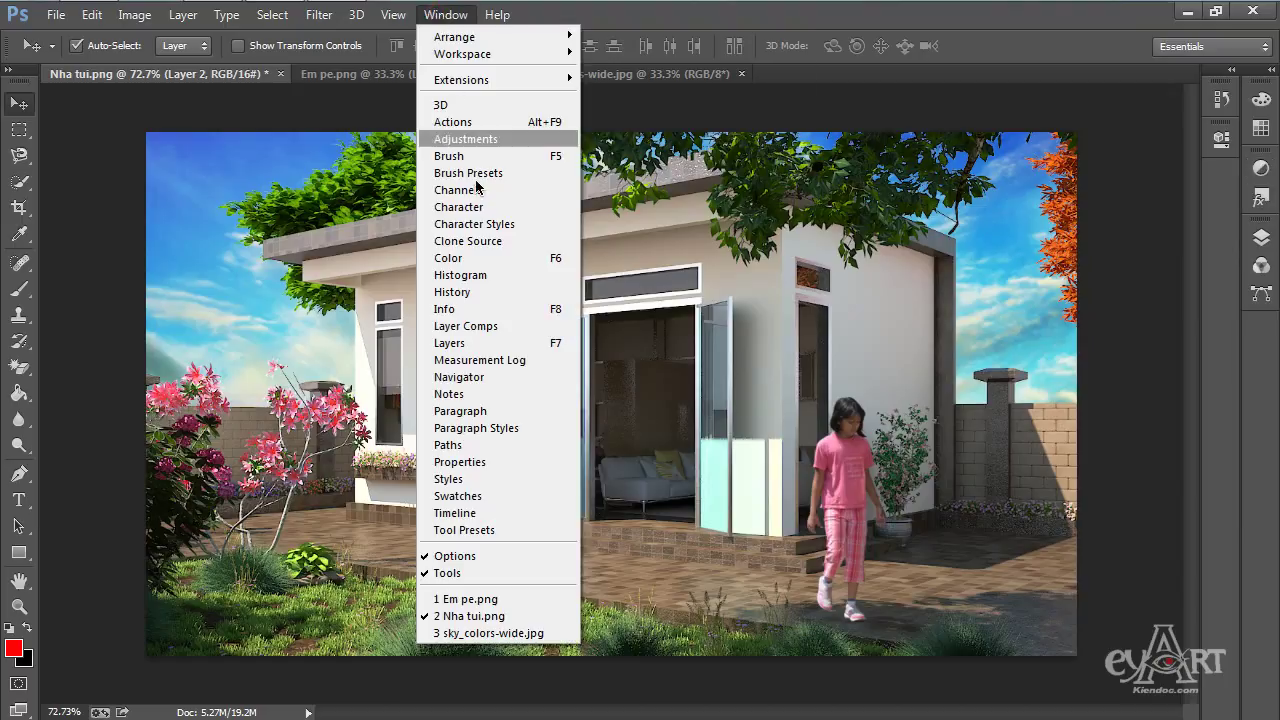
pyautogui.click(463, 138)
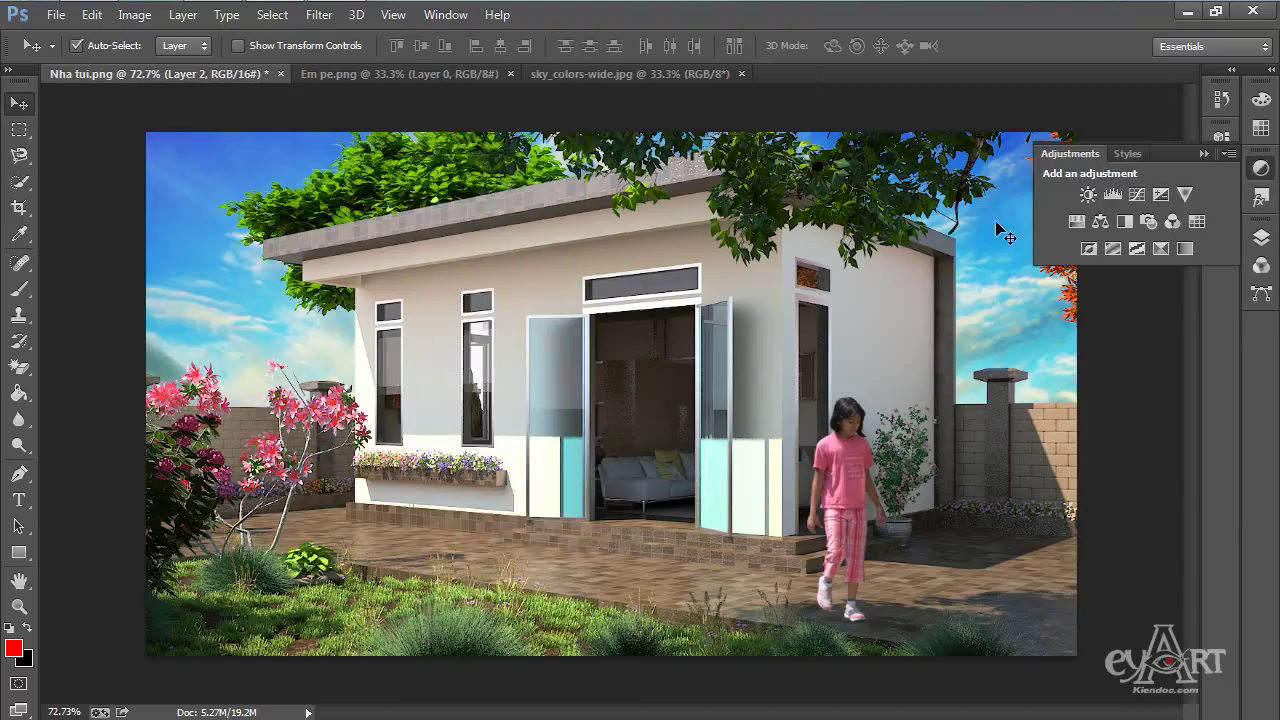
pyautogui.click(1092, 196)
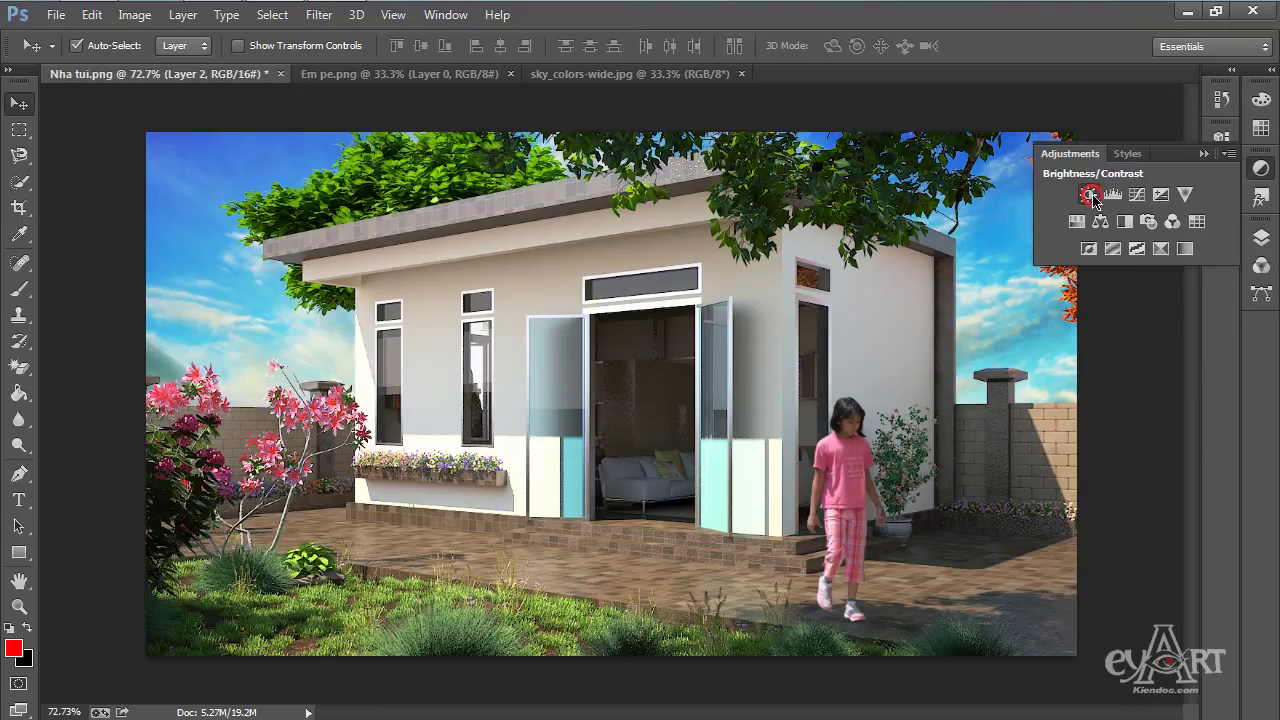
pyautogui.moveTo(1053, 242); pyautogui.dragTo(1024, 241)
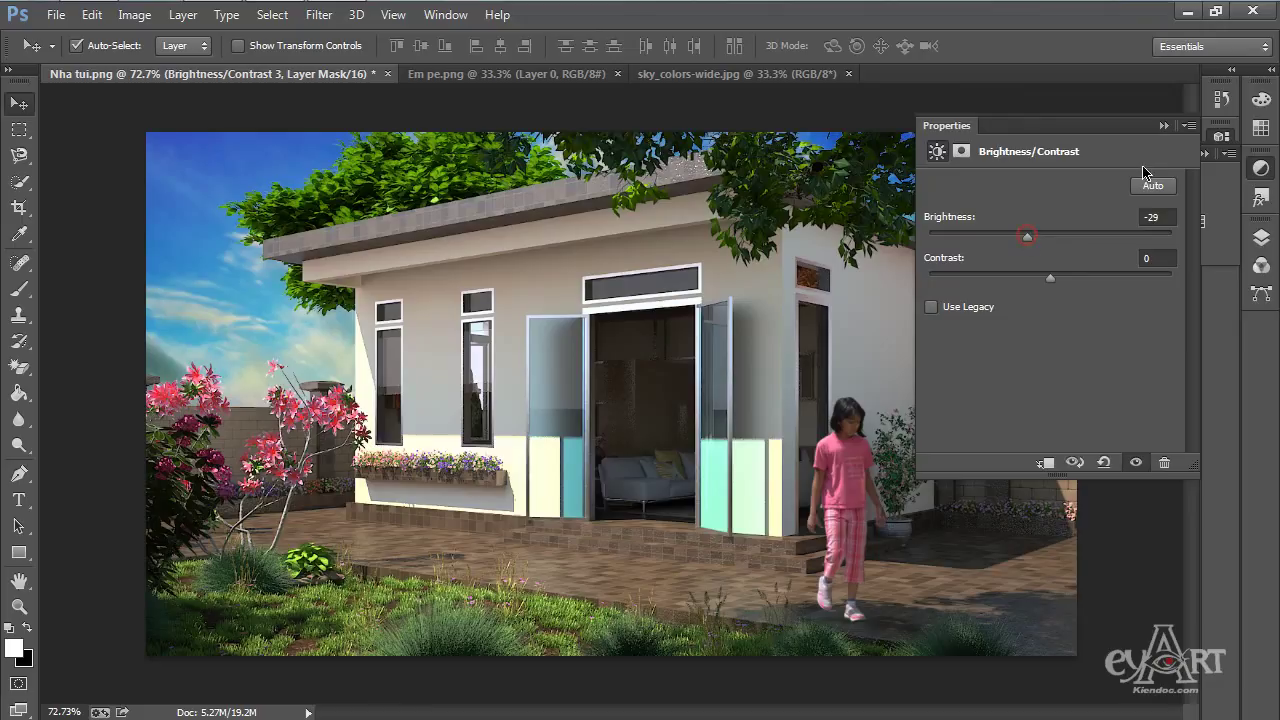
pyautogui.click(1164, 126)
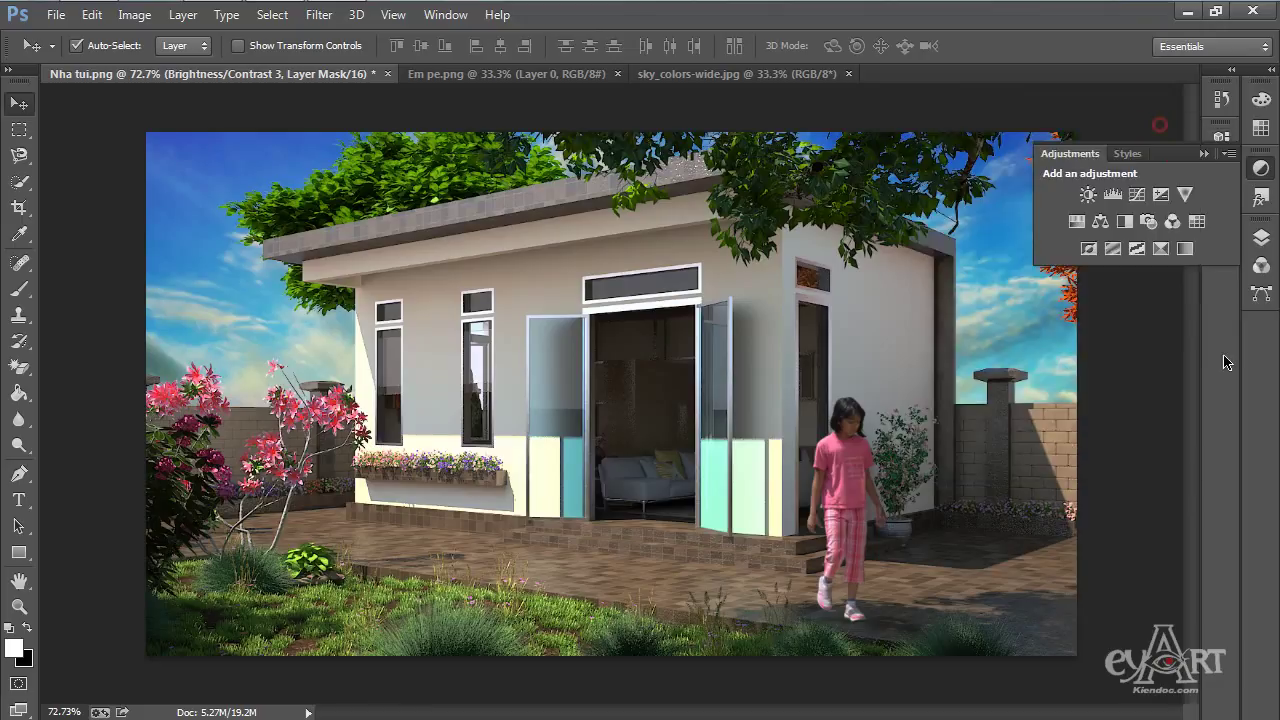
pyautogui.click(1204, 153)
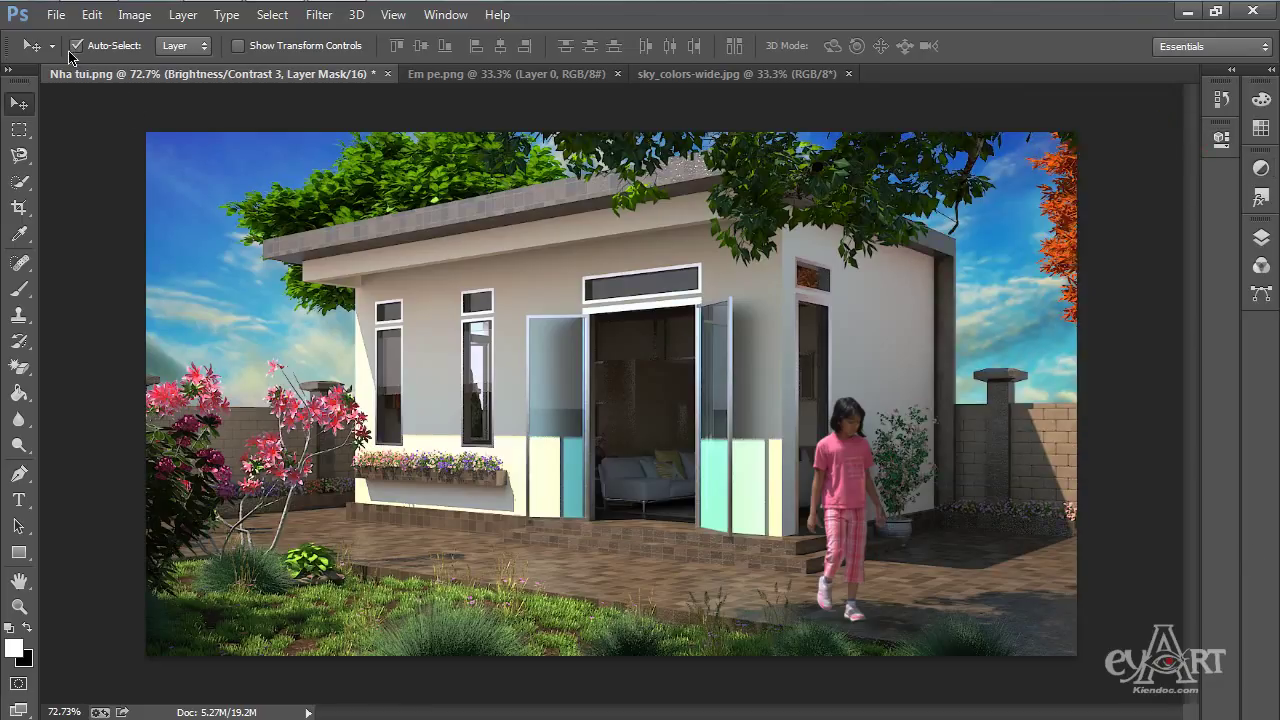
pyautogui.click(56, 14)
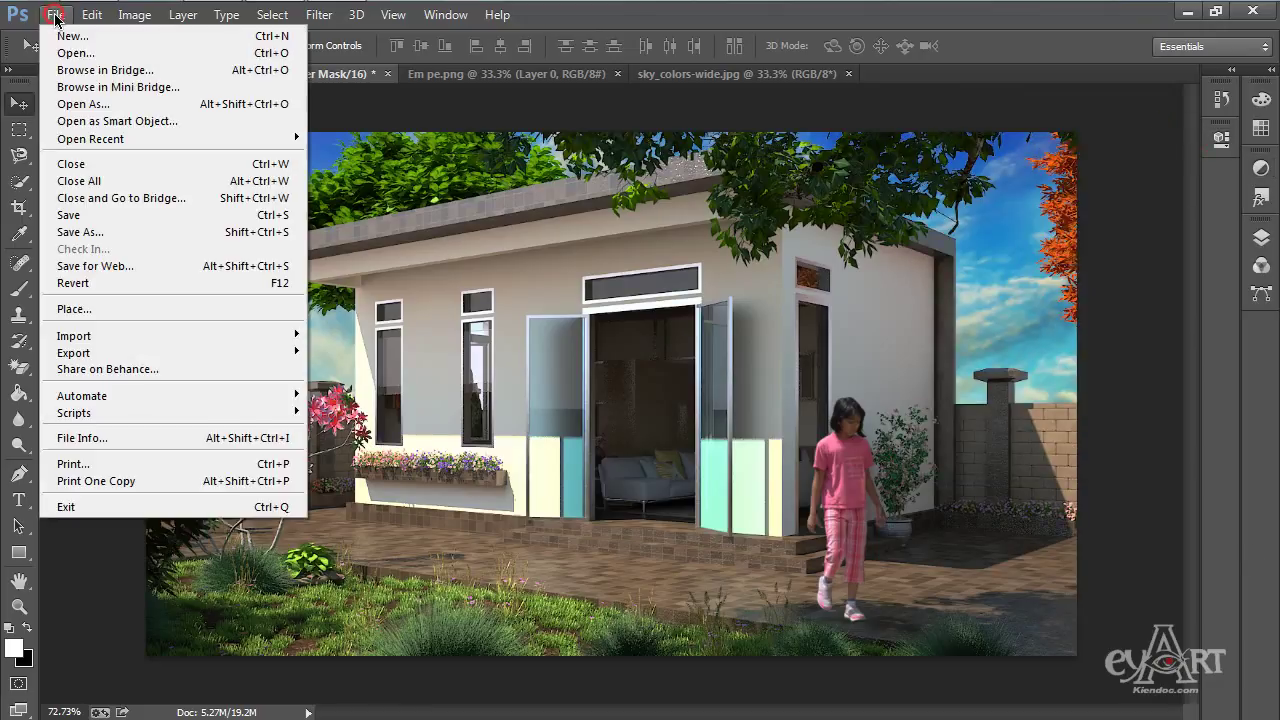
# - Save the composite as a JPEG named 'Do an' at Maximum quality 12
pyautogui.click(82, 232)
pyautogui.click(312, 519)
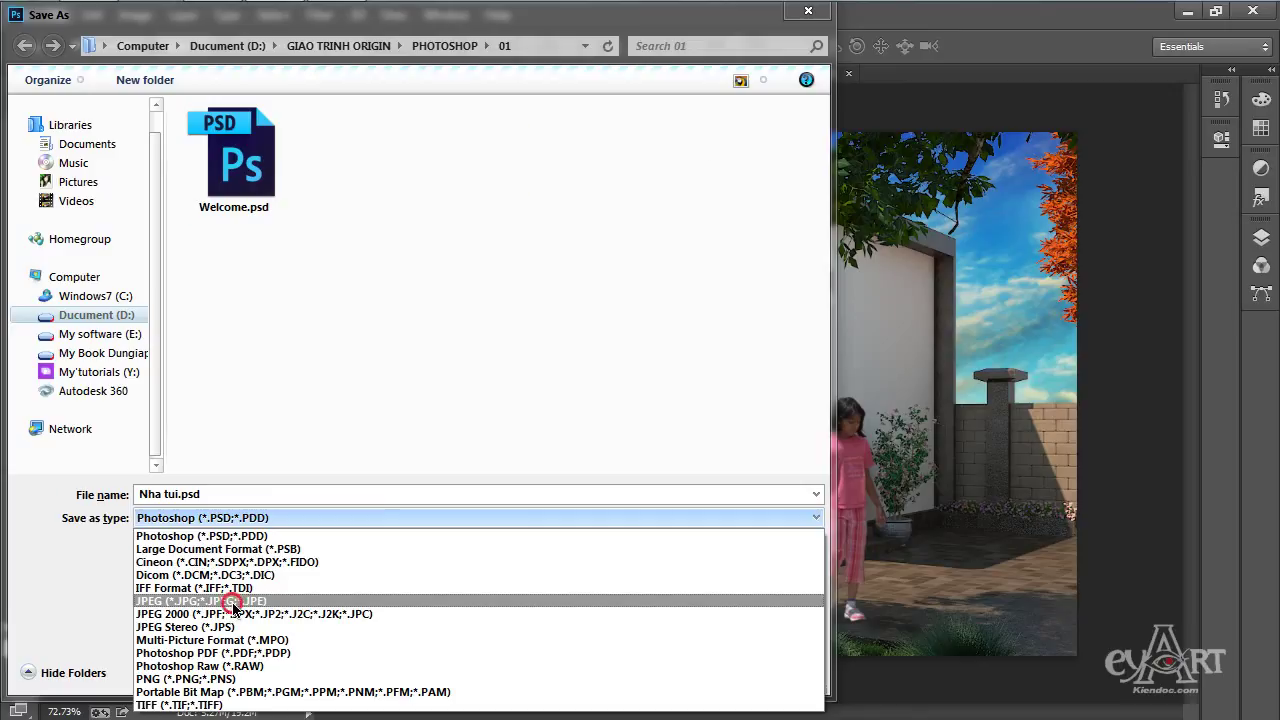
pyautogui.click(232, 603)
pyautogui.click(265, 494)
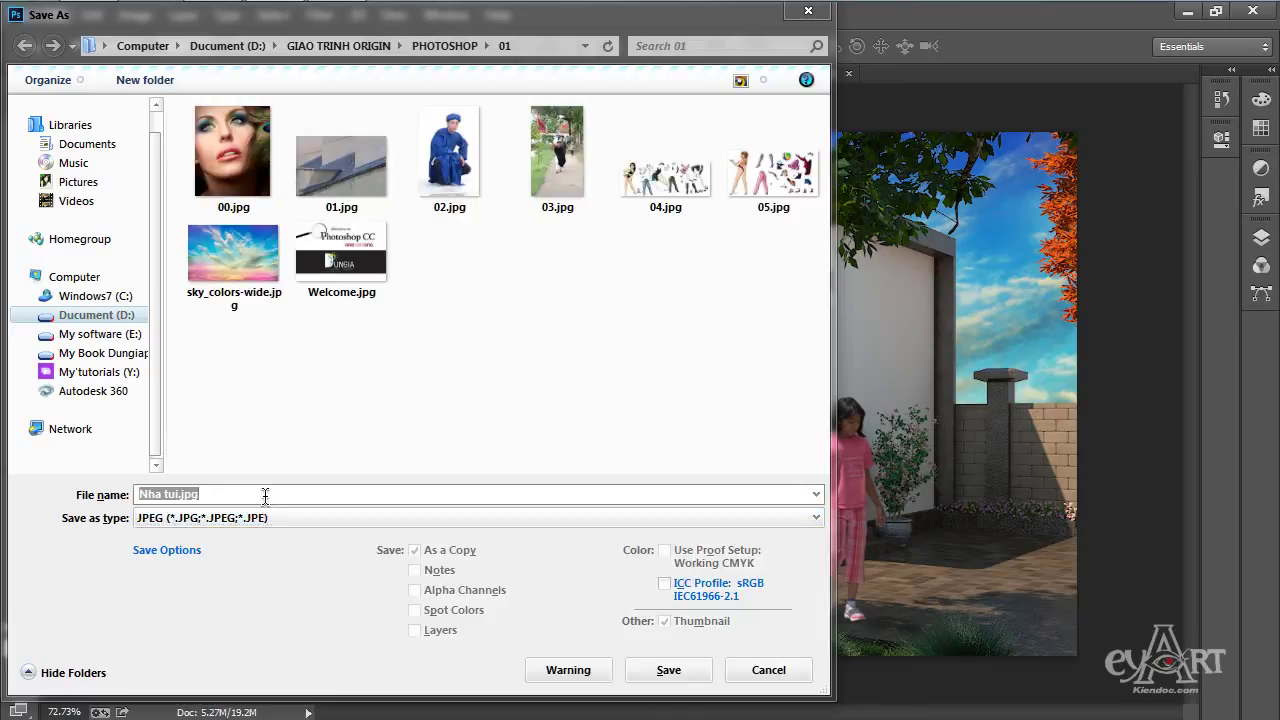
pyautogui.write('Do an')
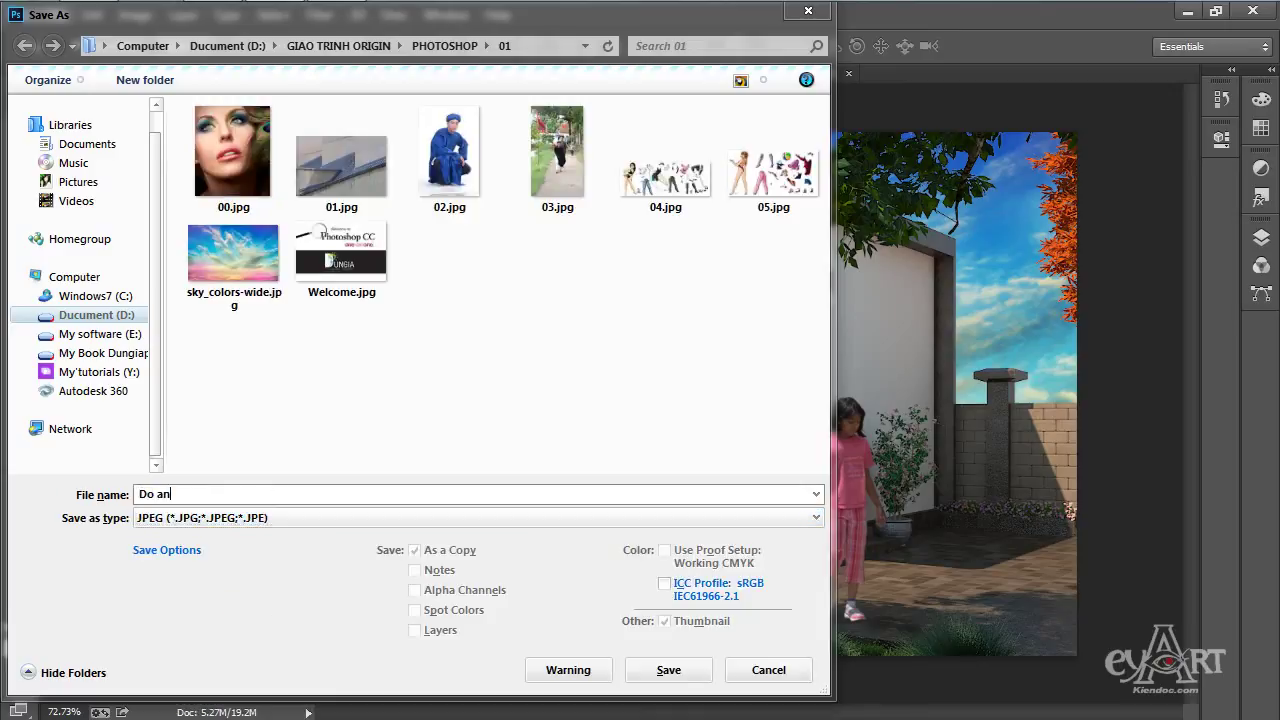
pyautogui.click(669, 671)
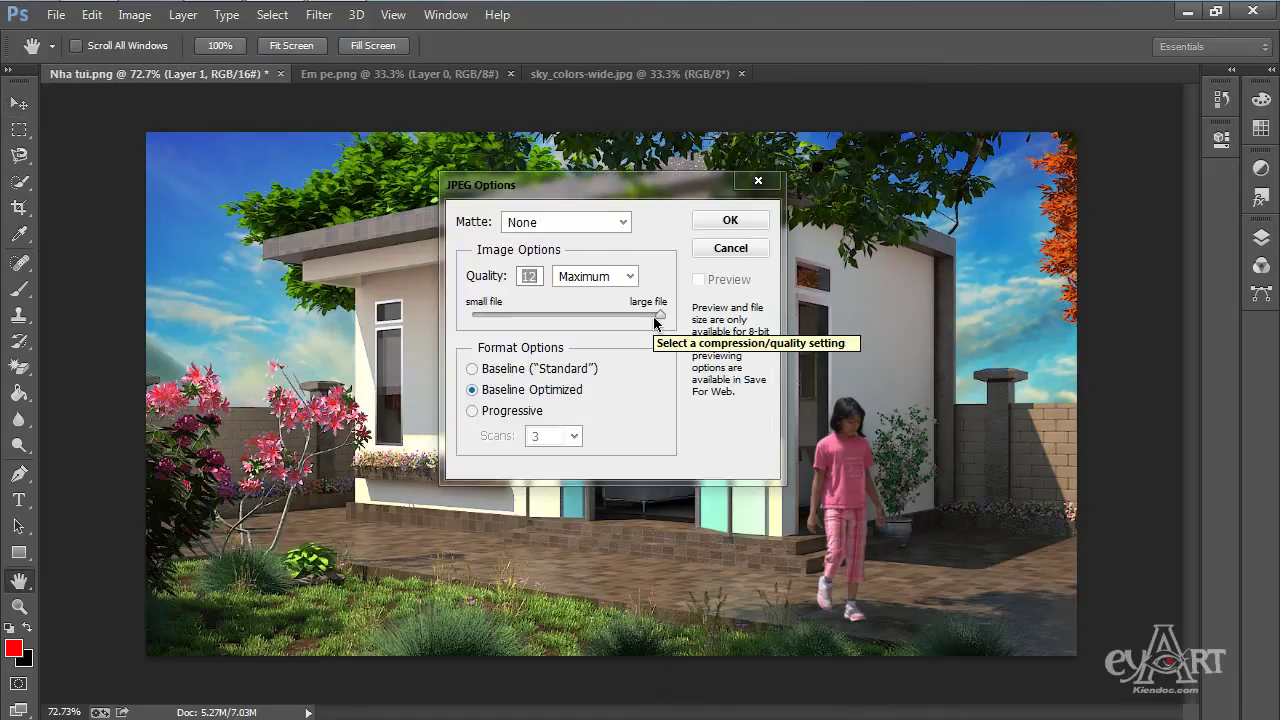
pyautogui.click(737, 219)
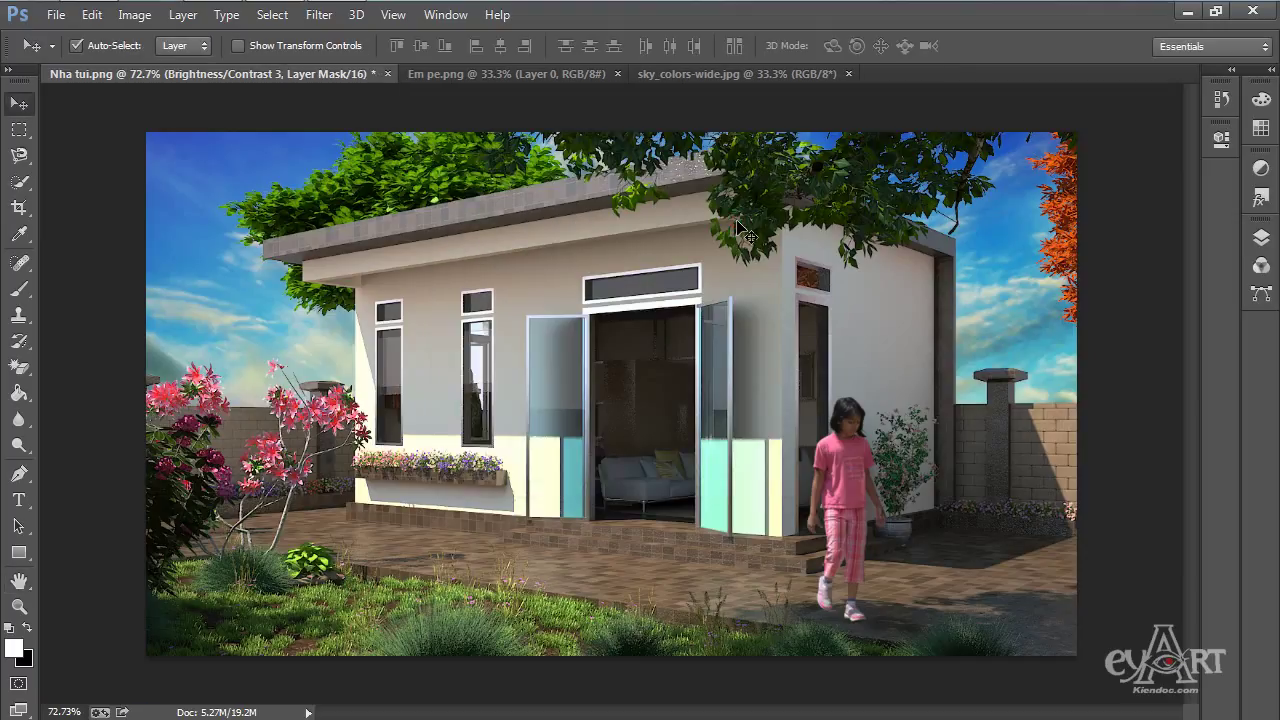